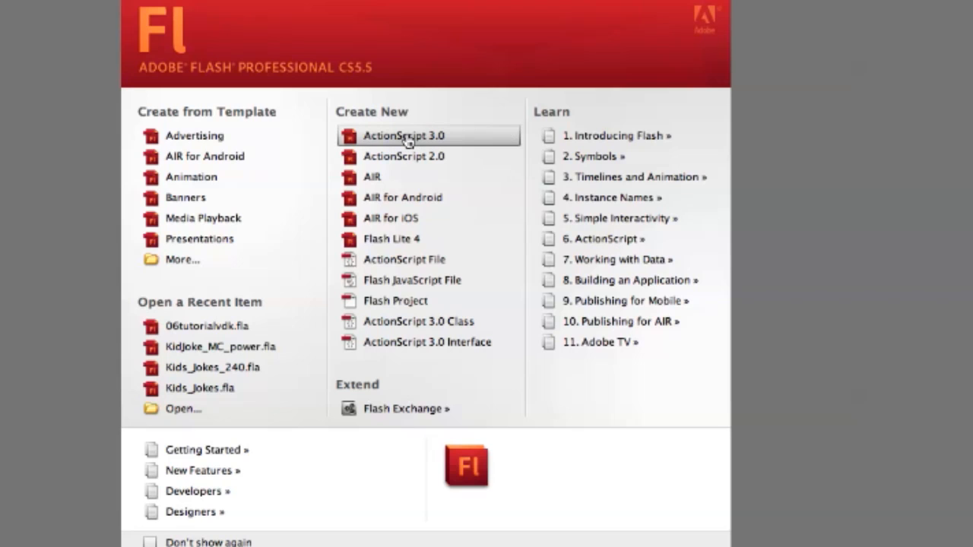
- Create a new ActionScript 3.0 document and set its stage dimensions to 1280 by 720 px
left_click(351, 138)
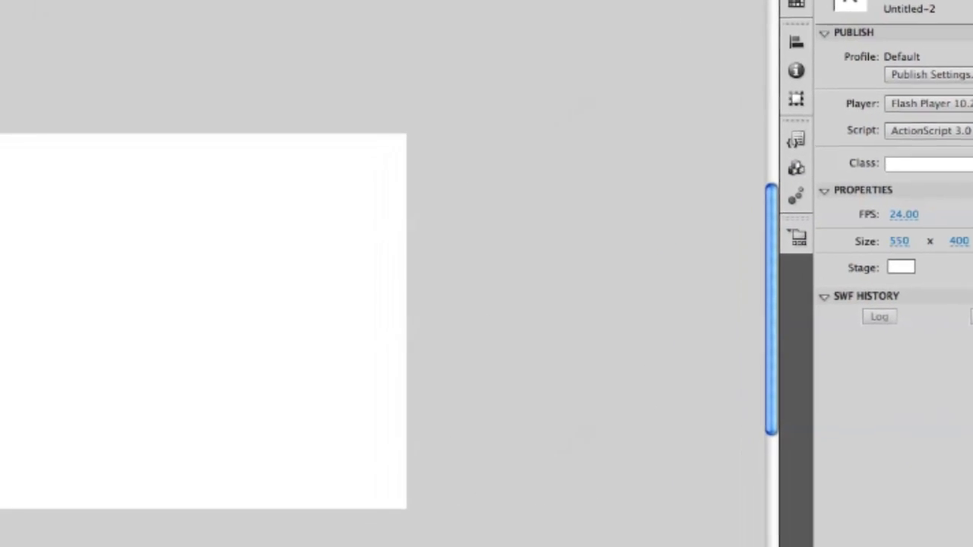
left_click(972, 241)
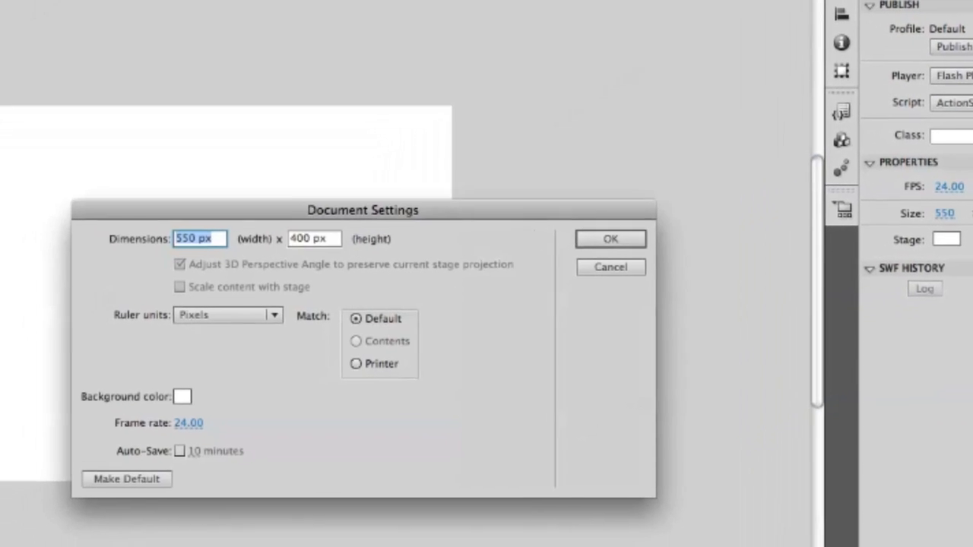
type("12890")
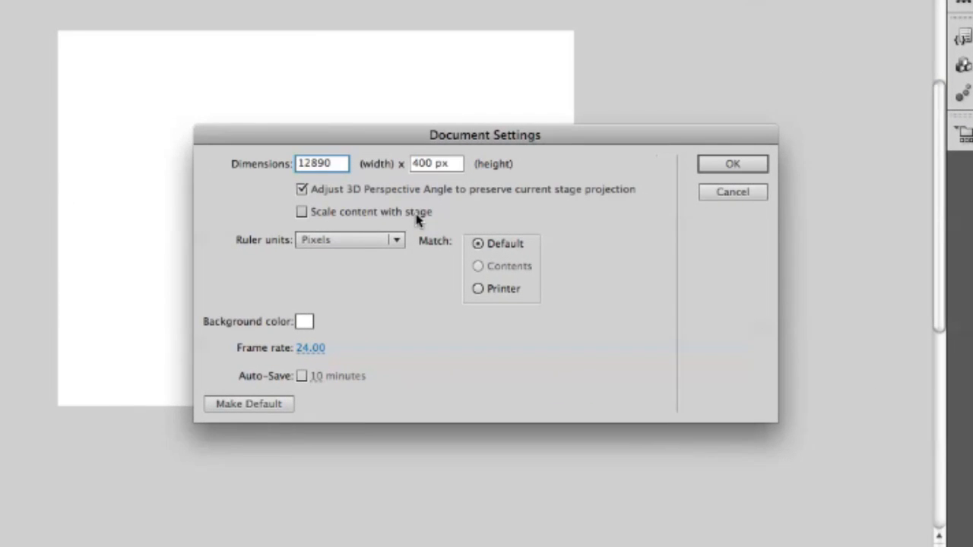
key("BackSpace")
key("BackSpace")
type("0")
left_click(424, 163)
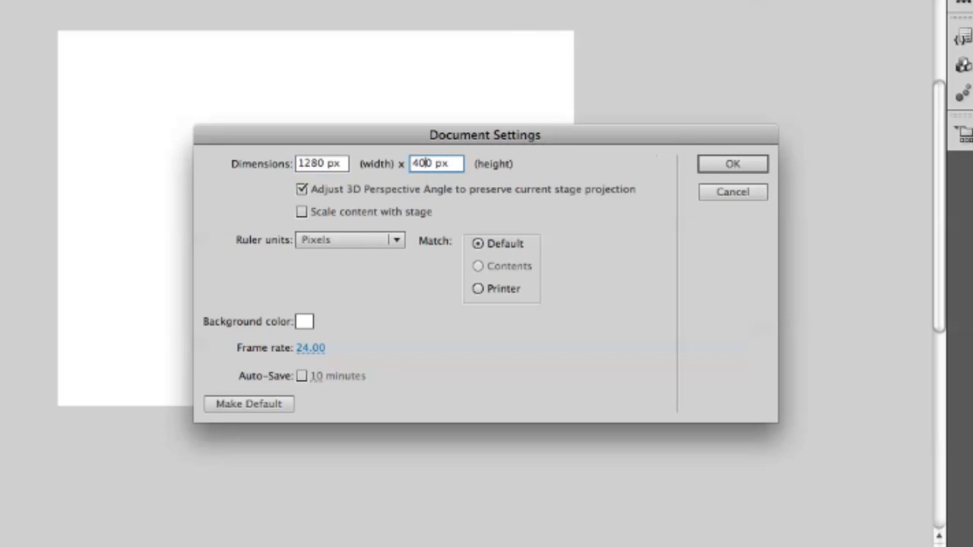
double_click(421, 163)
type("720")
- Set the document's frame rate to 12, enable auto-save every 10 minutes and apply the settings
left_click(414, 300)
left_click(310, 347)
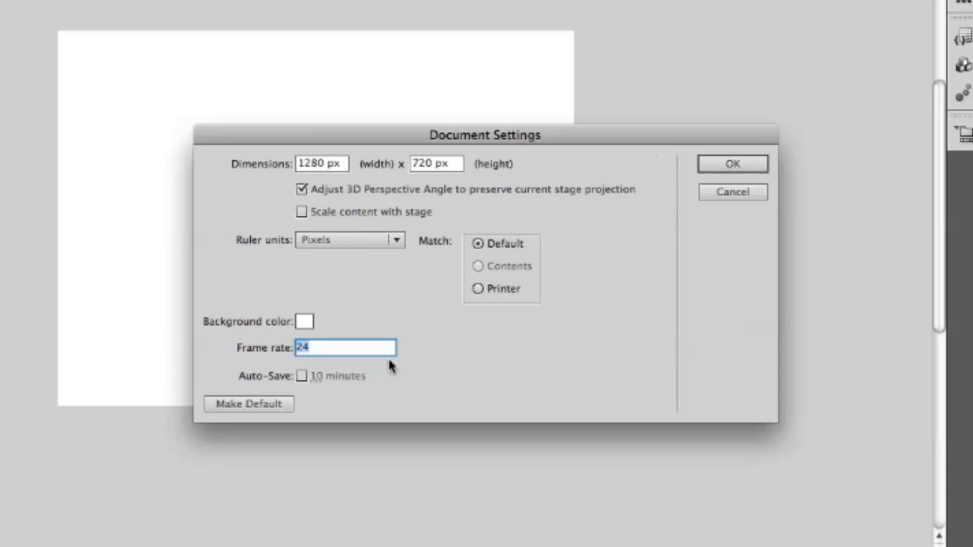
type("12")
left_click(302, 375)
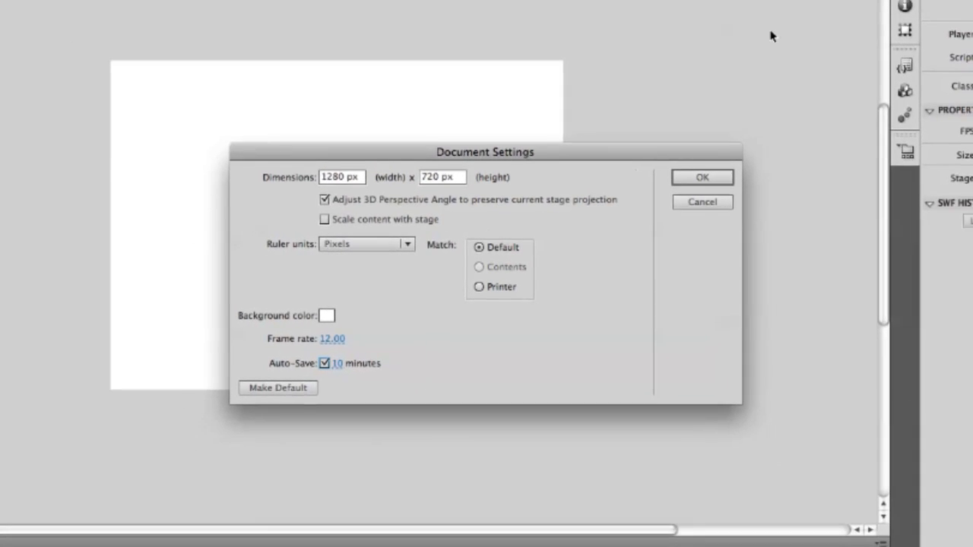
left_click(702, 177)
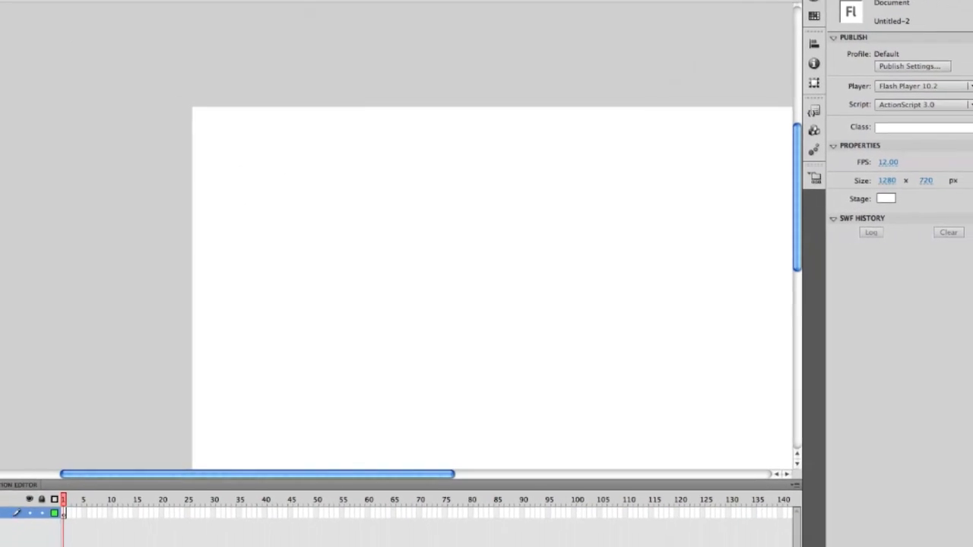
- Save the document as 07tutorialvdk.fla in the Flash CS5.5 Document format
left_click(112, 6)
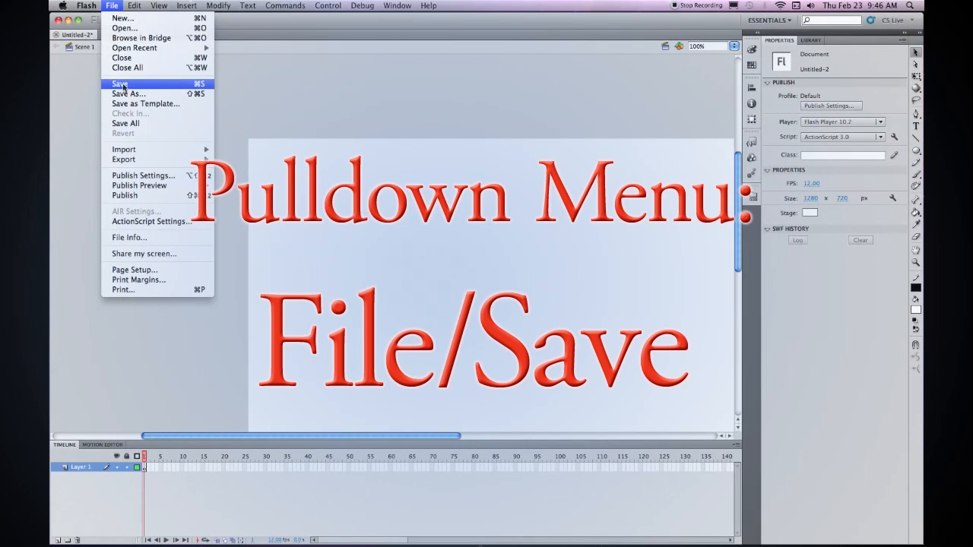
left_click(120, 83)
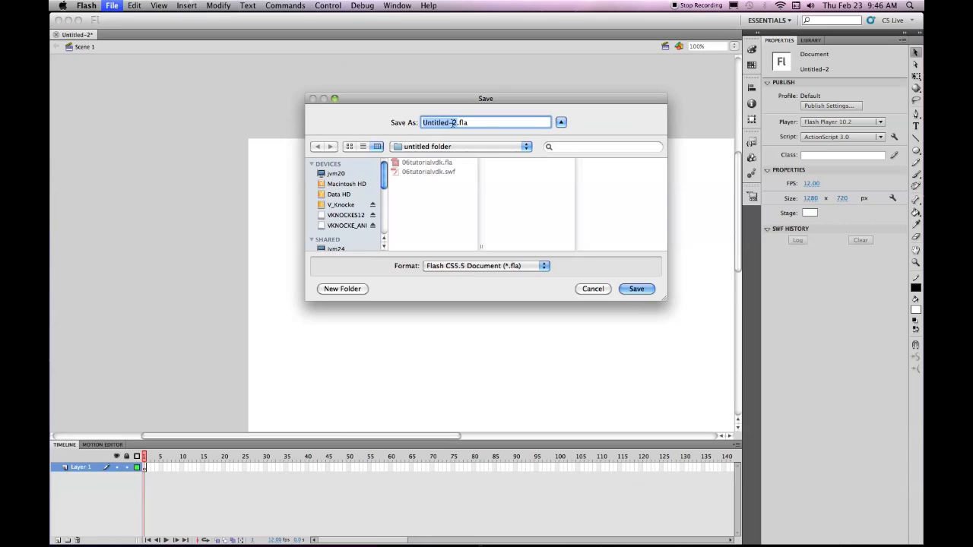
type("07tutorialvdk")
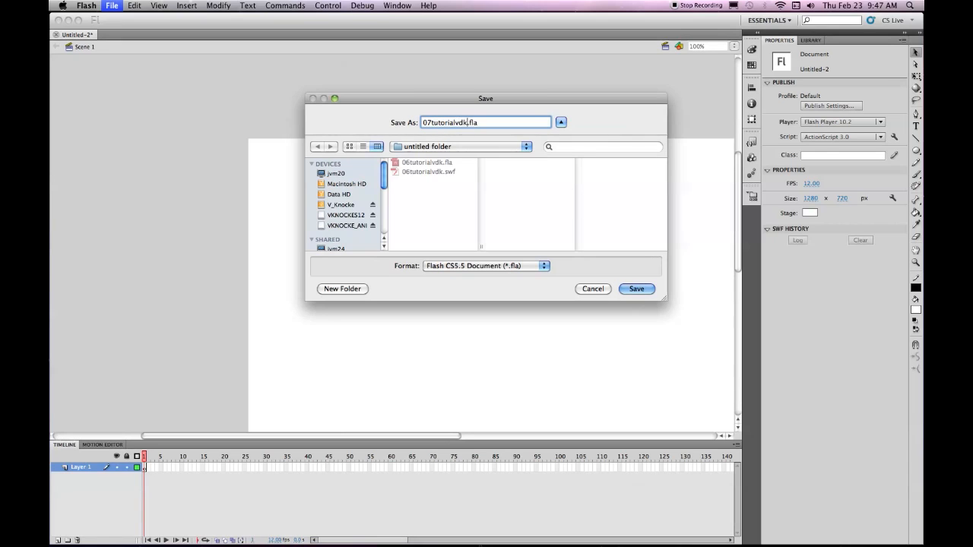
left_click(645, 291)
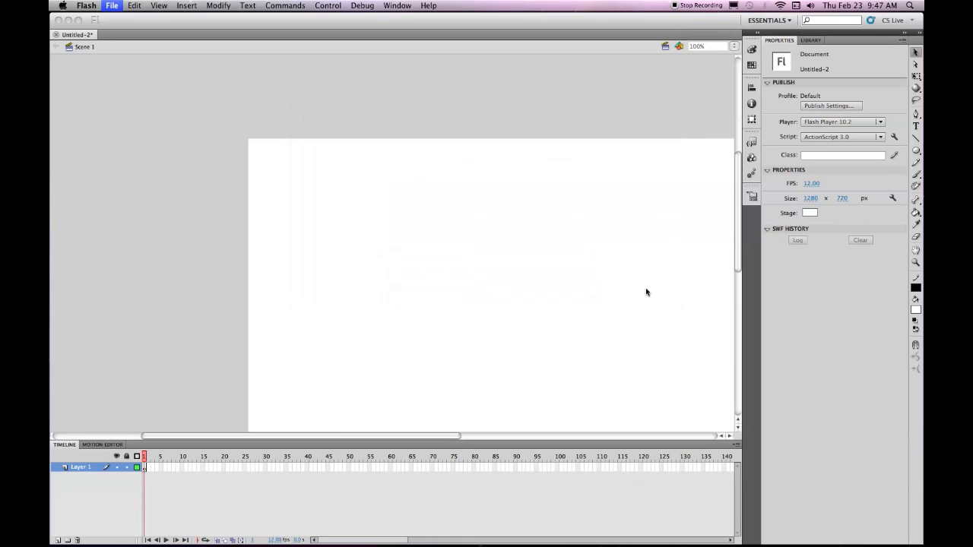
- Add a second timeline layer, naming the lower layer Swim2 and the upper layer Swim
left_click(734, 46)
left_click(736, 9)
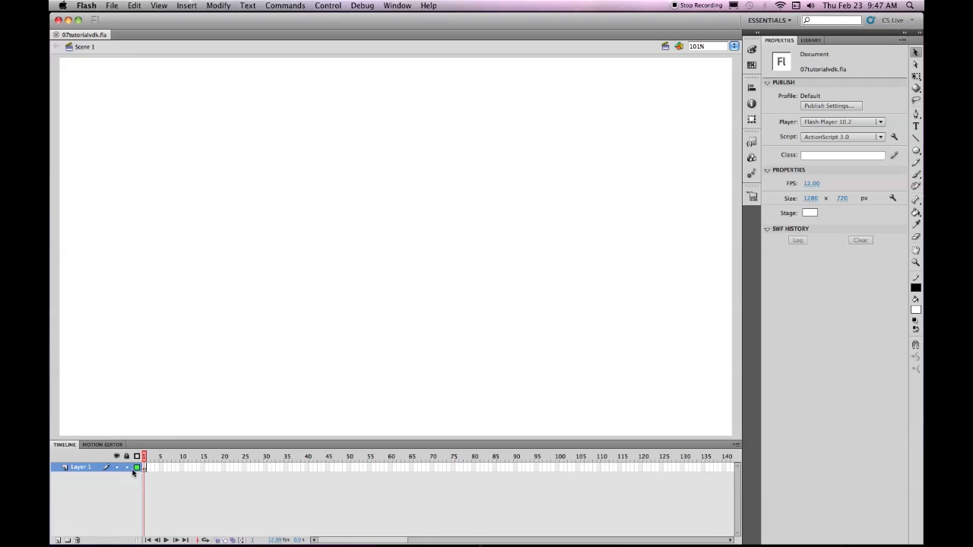
left_click(57, 540)
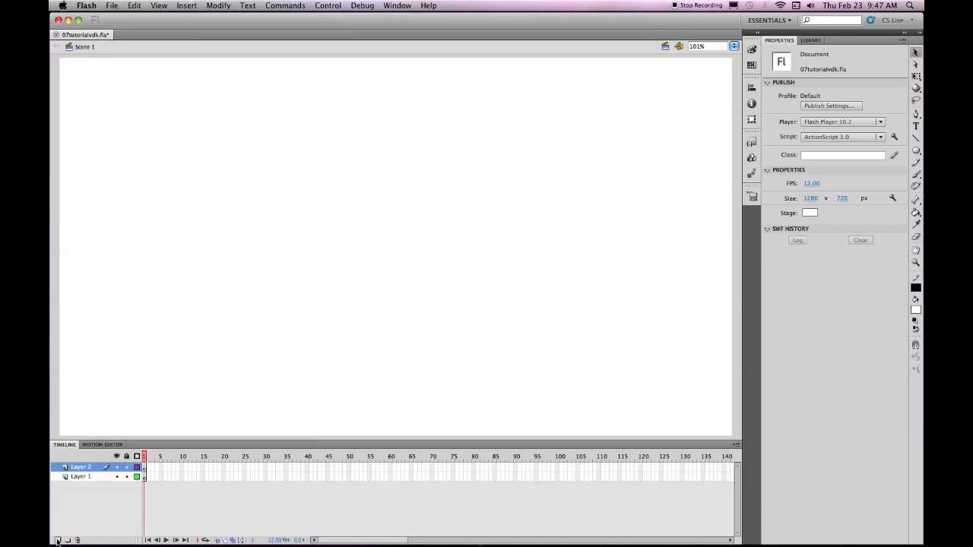
double_click(82, 476)
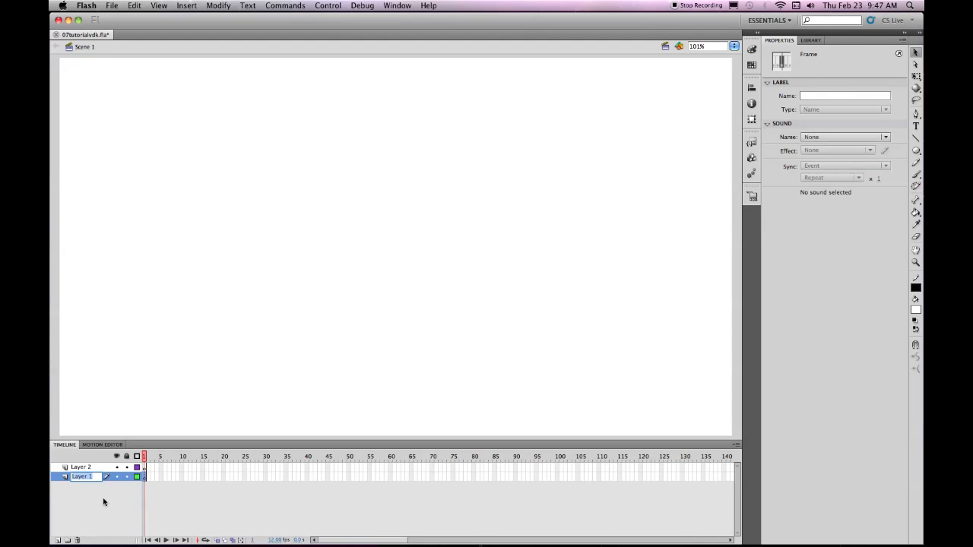
type("Swim2")
double_click(82, 467)
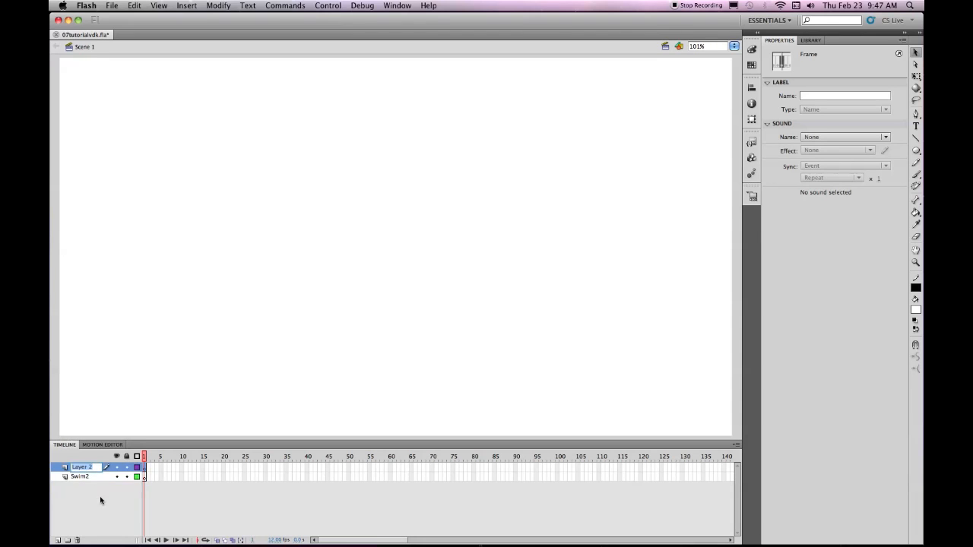
type("Swim")
left_click(124, 508)
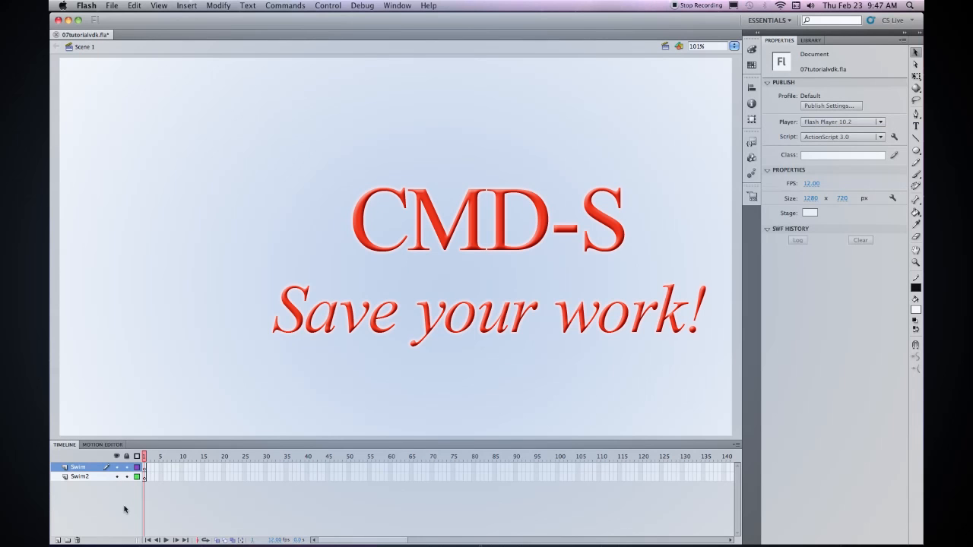
- Save the document and lock the Swim2 layer, with Swim as the active layer
key("super+s")
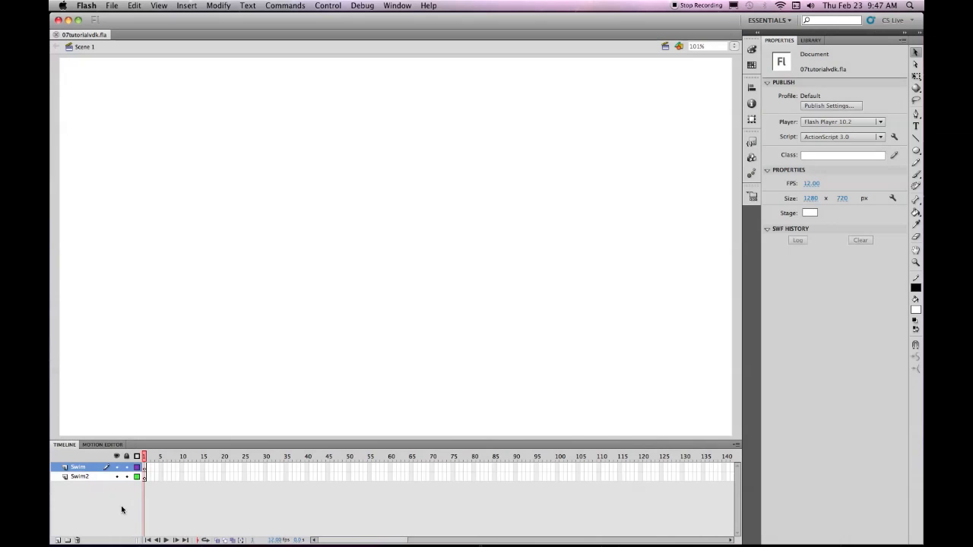
left_click(91, 465)
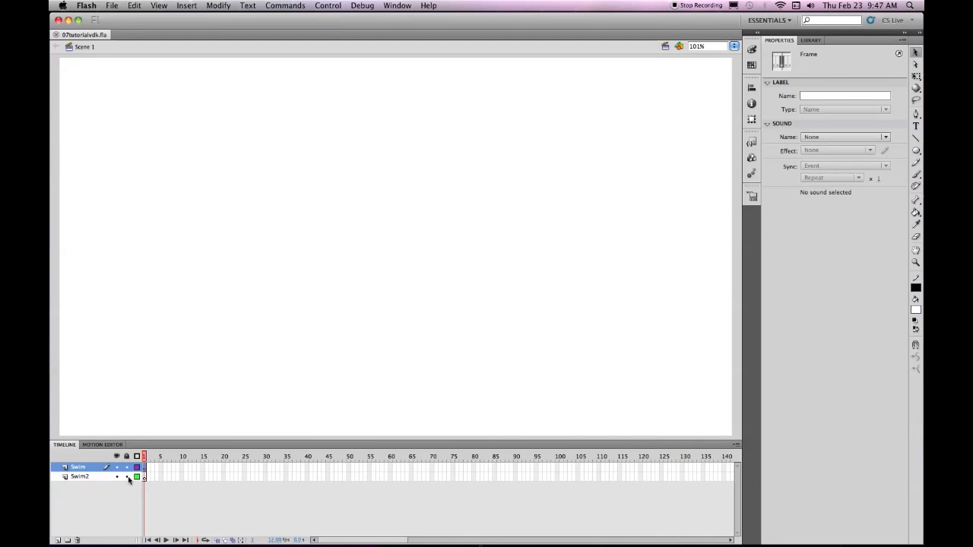
left_click(127, 477)
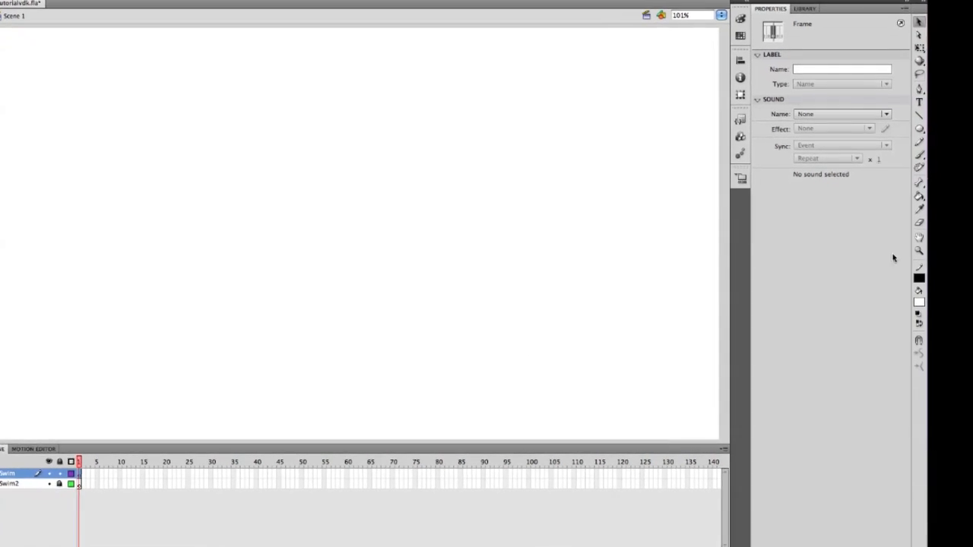
- Set up the Brush tool with no stroke color, fill color #FF6600 and the third-smallest brush size
left_click(922, 148)
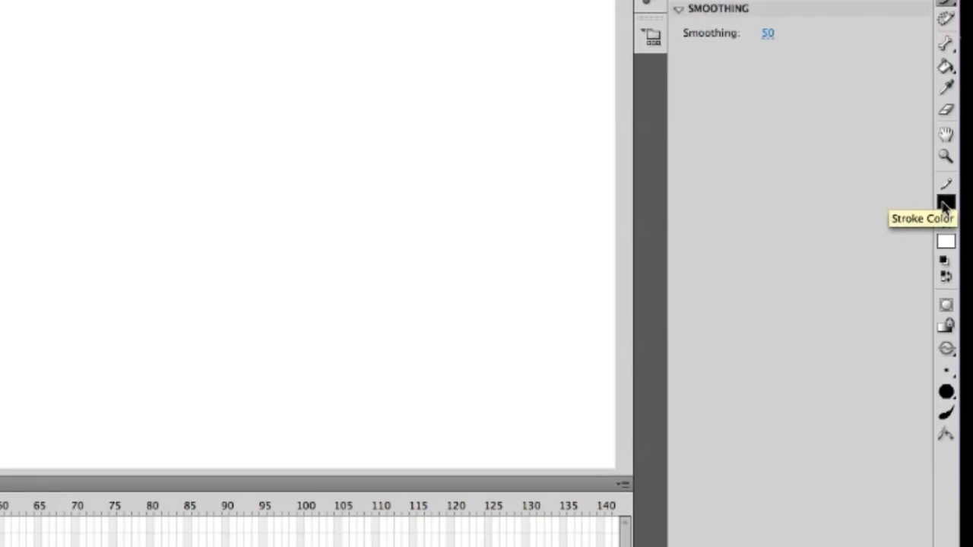
left_click(936, 230)
left_click(931, 213)
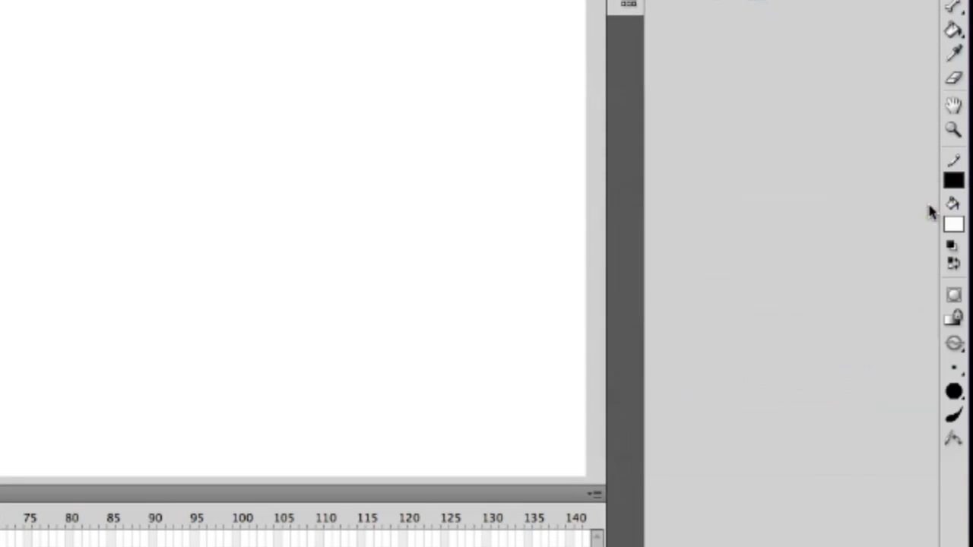
left_click(954, 226)
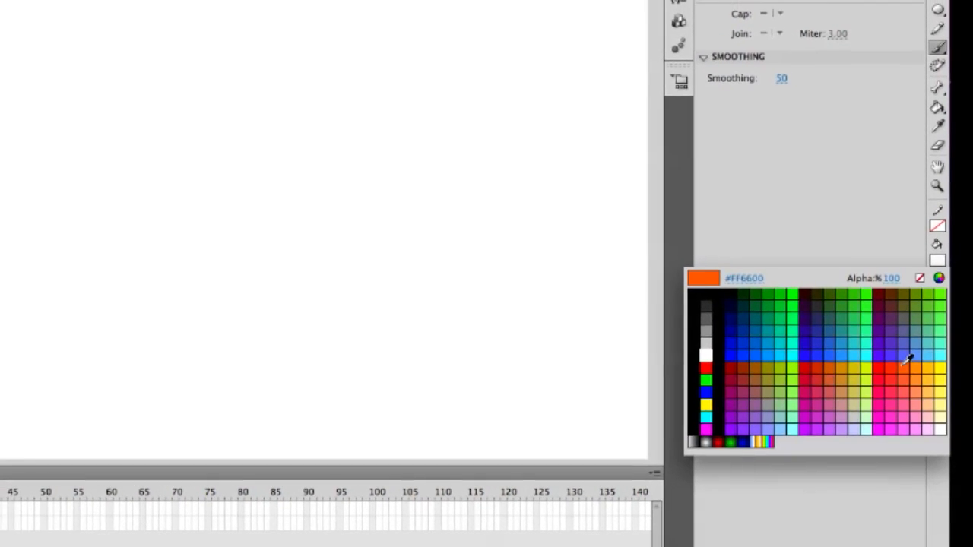
left_click(902, 359)
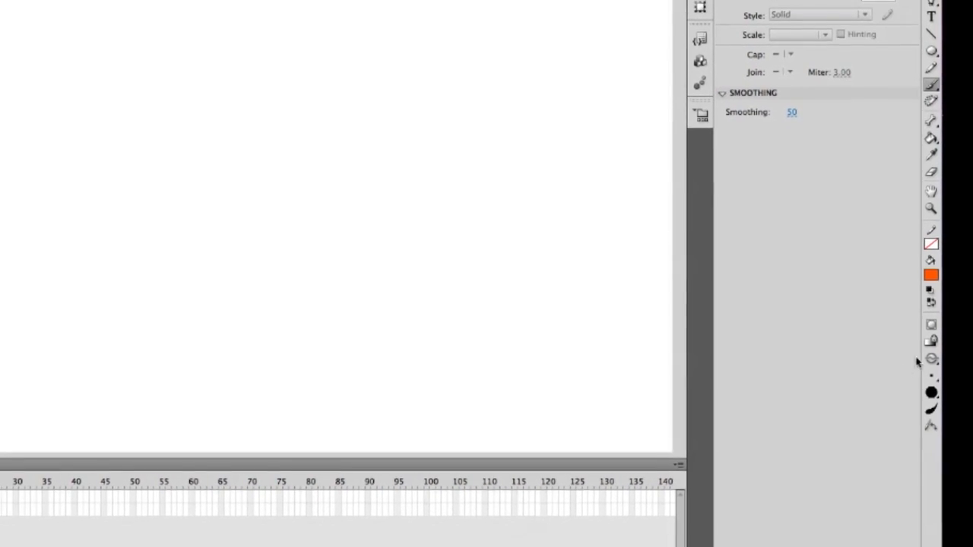
left_click(934, 375)
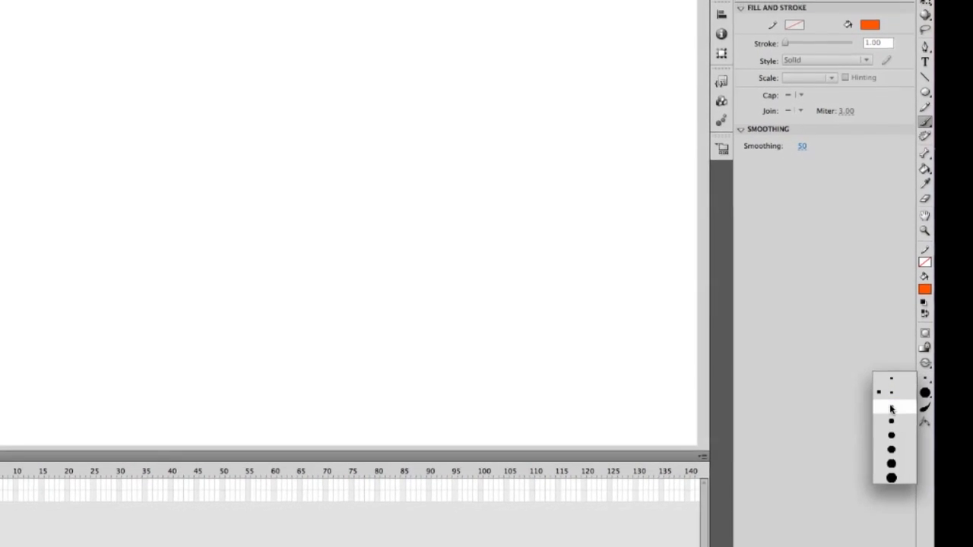
left_click(892, 407)
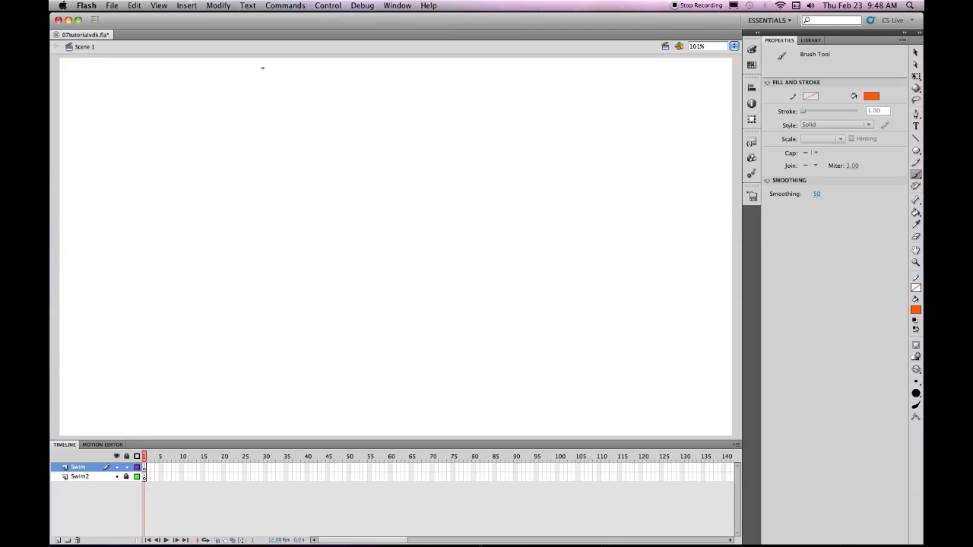
- Paint the orange outline of a right-facing fish with tail, dorsal fin and belly fin in the stage's upper-left area on the Swim layer
mouse_move(168, 116)
left_mouse_down()
mouse_move(119, 92)
mouse_move(147, 129)
mouse_move(118, 171)
mouse_move(171, 144)
mouse_move(251, 165)
mouse_move(323, 149)
left_mouse_up()
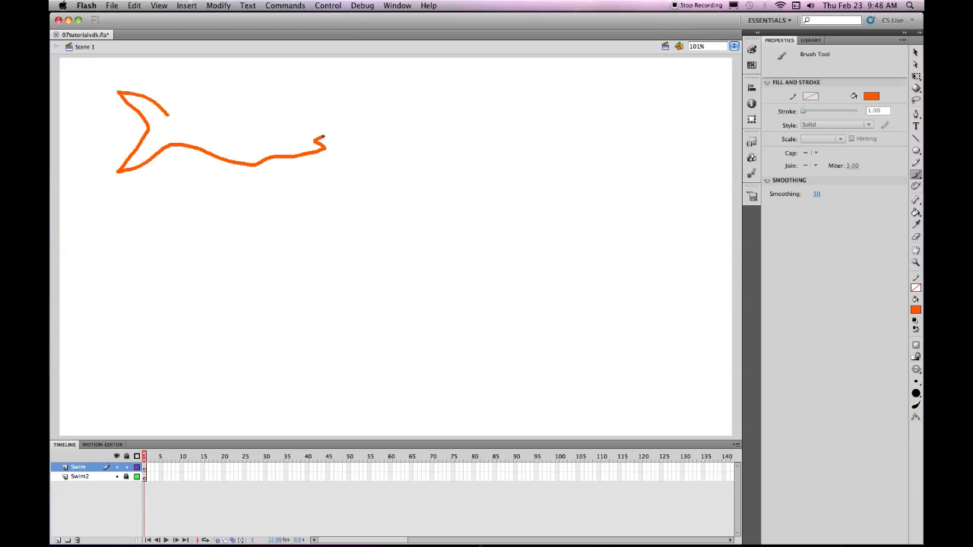
mouse_move(327, 130)
left_mouse_down()
mouse_move(258, 100)
mouse_move(169, 114)
left_mouse_up()
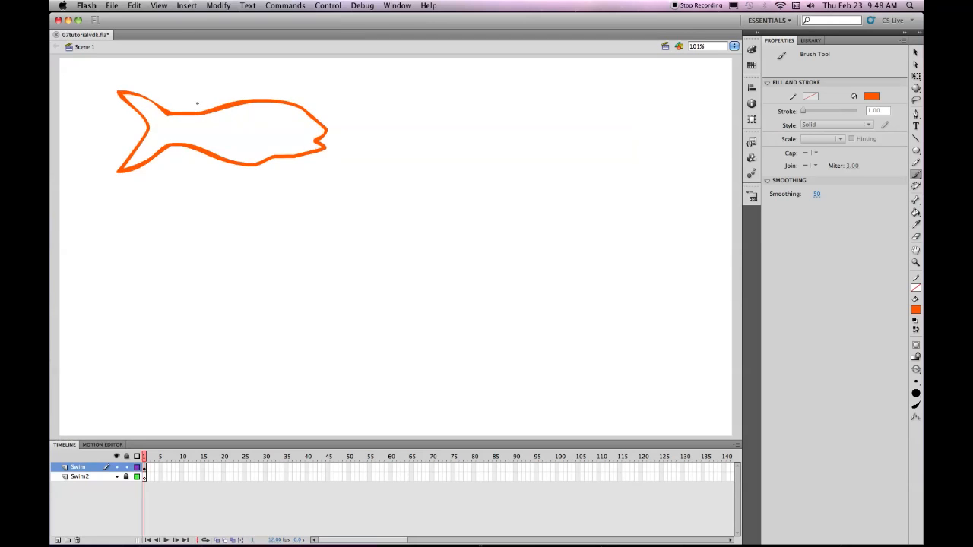
mouse_move(248, 99)
left_mouse_down()
mouse_move(203, 73)
mouse_move(221, 113)
left_mouse_up()
mouse_move(273, 155)
left_mouse_down()
mouse_move(248, 181)
mouse_move(234, 163)
left_mouse_up()
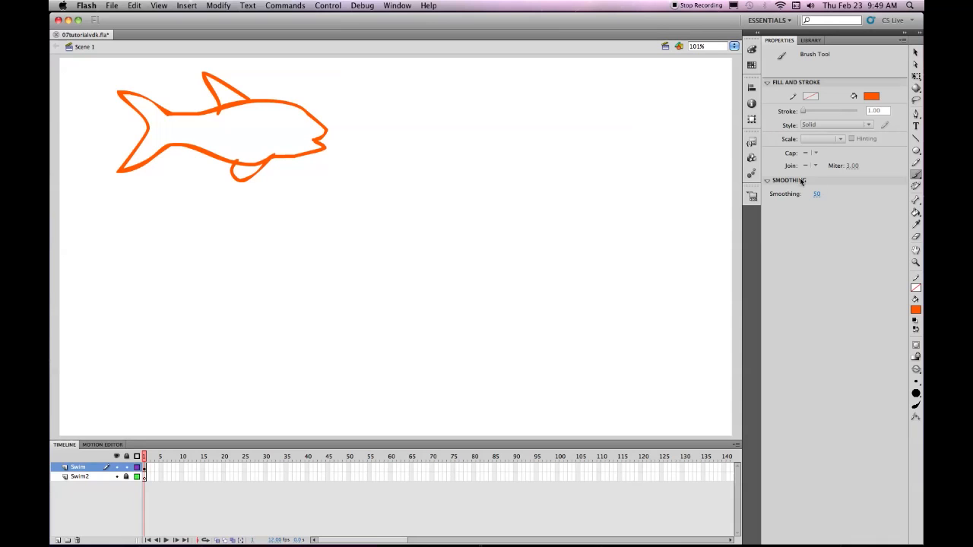
- Fill the fish's body, dorsal fin and belly fin with the same orange using the Paint Bucket tool
left_click(916, 213)
left_click(259, 103)
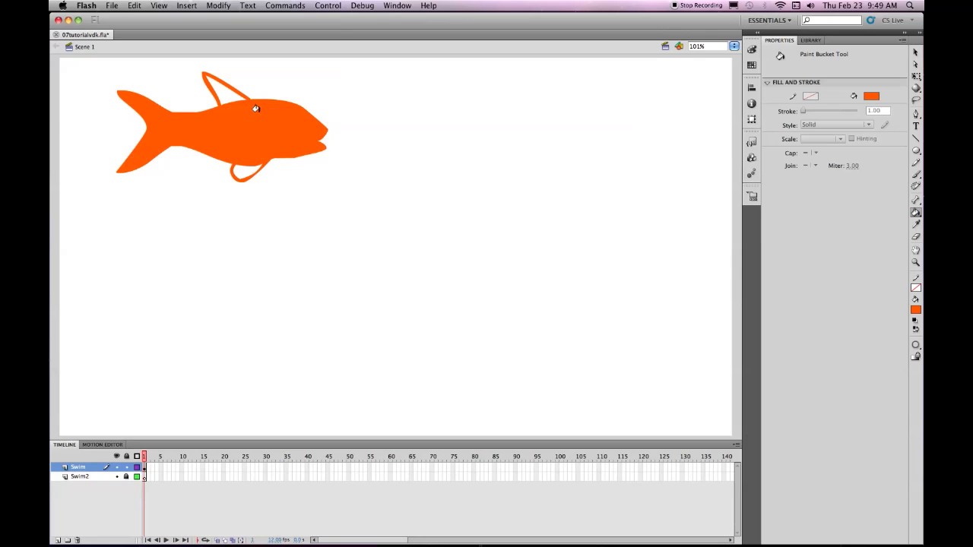
left_click(221, 88)
left_click(241, 169)
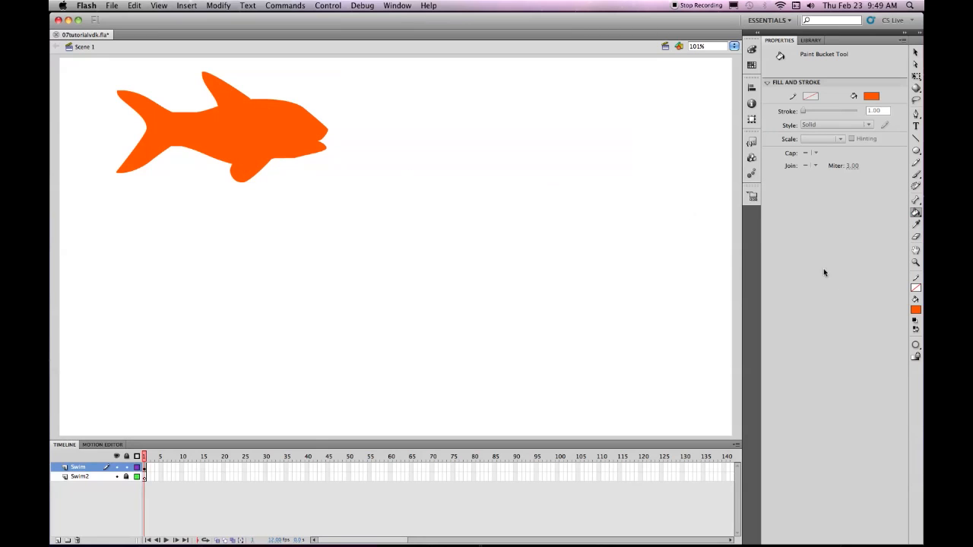
- Change the fill color to black and choose a smaller brush size for the Brush tool
left_click(915, 310)
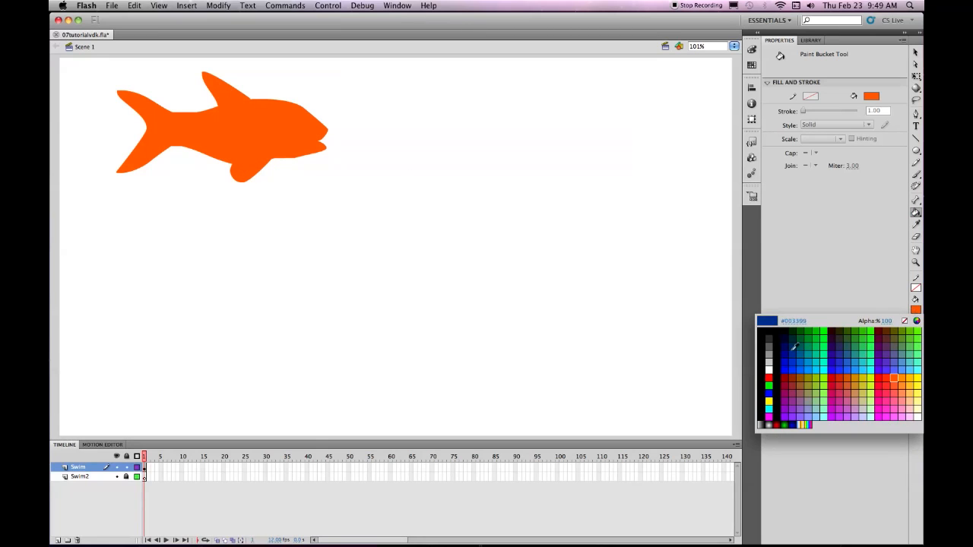
left_click(770, 325)
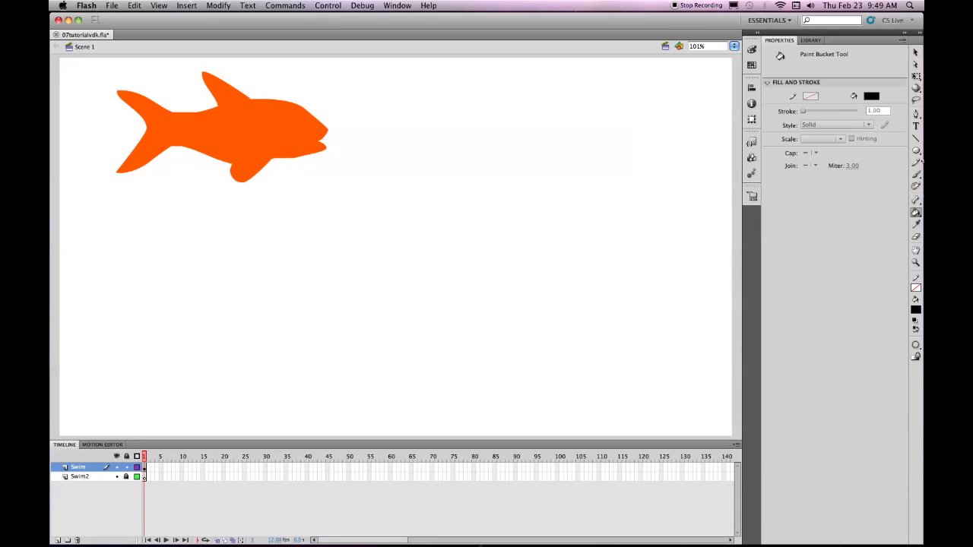
left_click(916, 174)
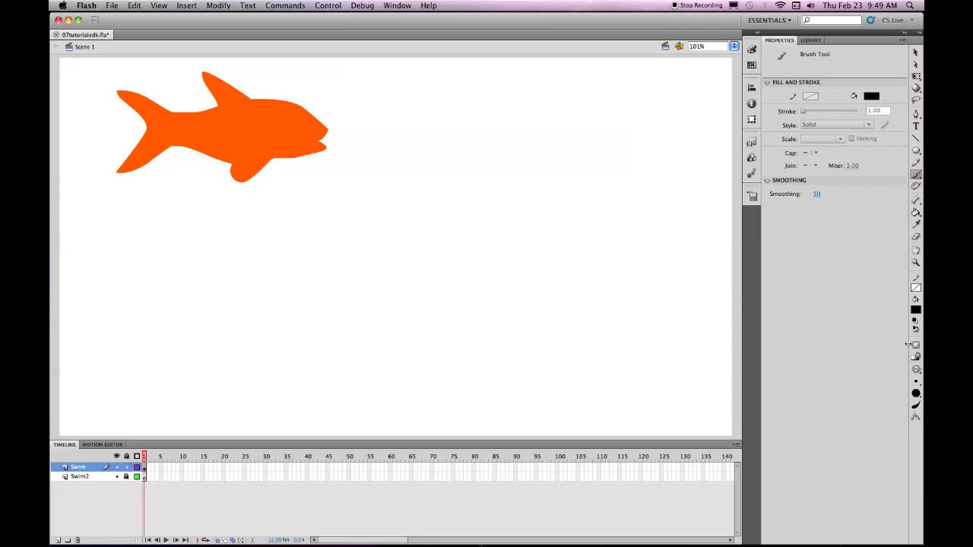
left_click(916, 381)
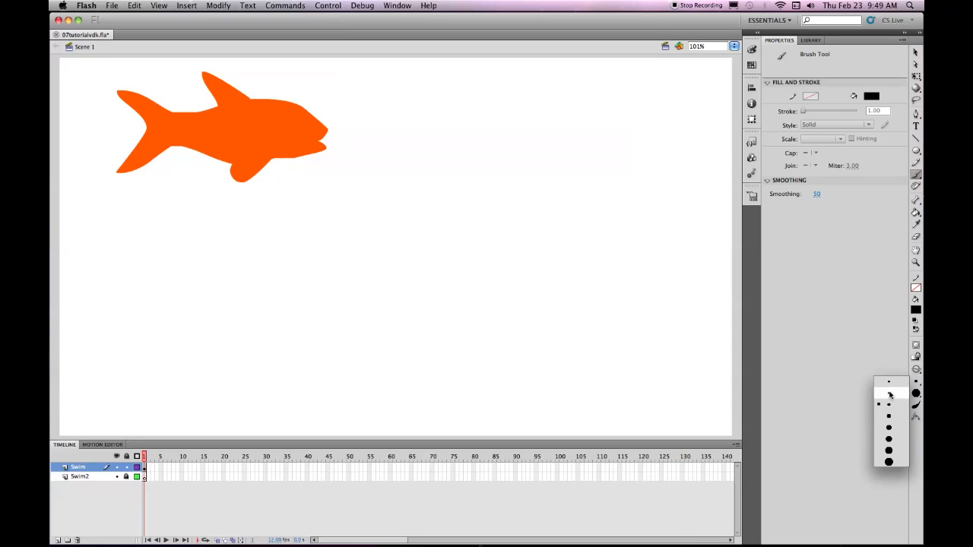
left_click(888, 386)
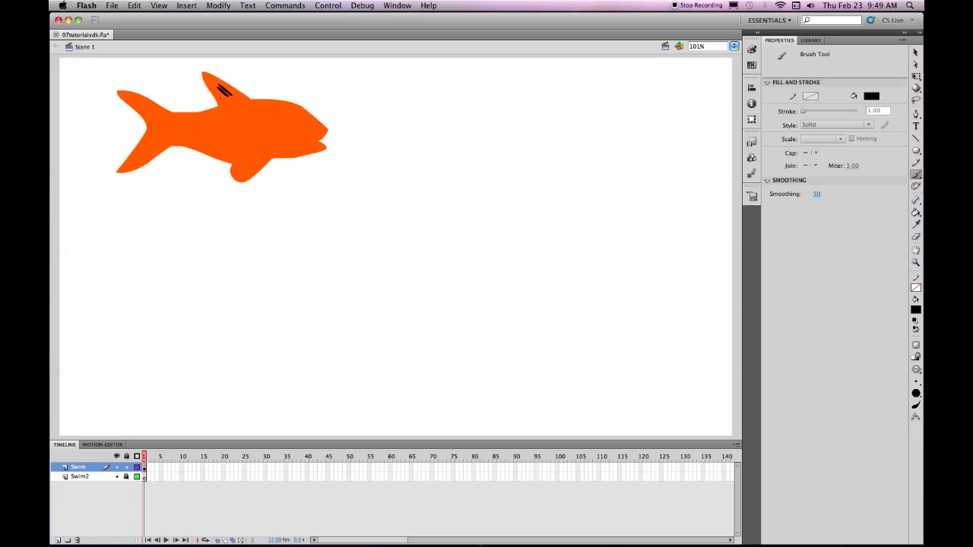
- Paint the fish's black details: tail and fin lines, eye, gill curves, mouth, and the dorsal fin's base line
mouse_move(141, 103)
left_mouse_down()
mouse_move(164, 118)
mouse_move(138, 160)
left_mouse_up()
mouse_move(289, 122)
left_mouse_down()
mouse_move(299, 128)
mouse_move(296, 120)
left_mouse_up()
mouse_move(270, 129)
left_mouse_down()
mouse_move(288, 138)
mouse_move(246, 176)
left_mouse_up()
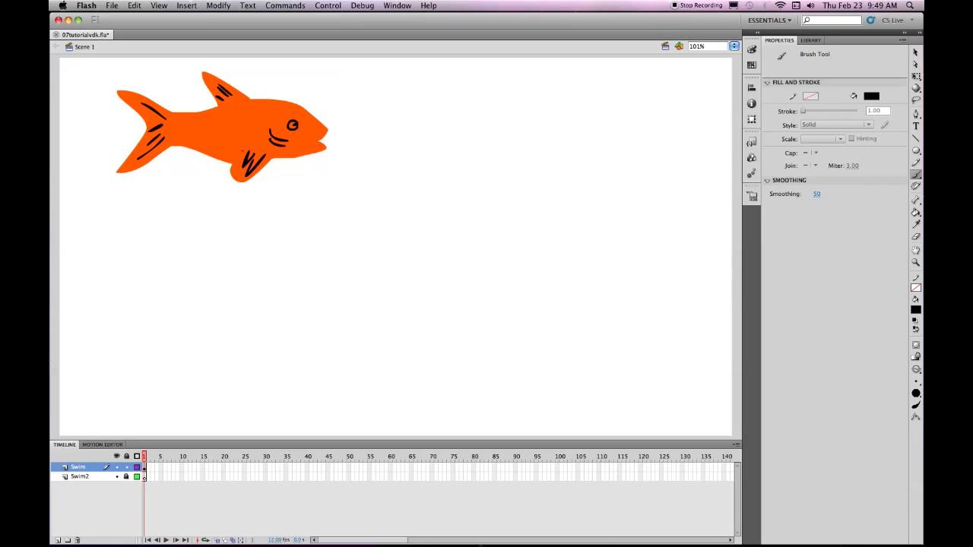
left_click_drag(275, 152, 257, 175)
left_click_drag(248, 97, 215, 107)
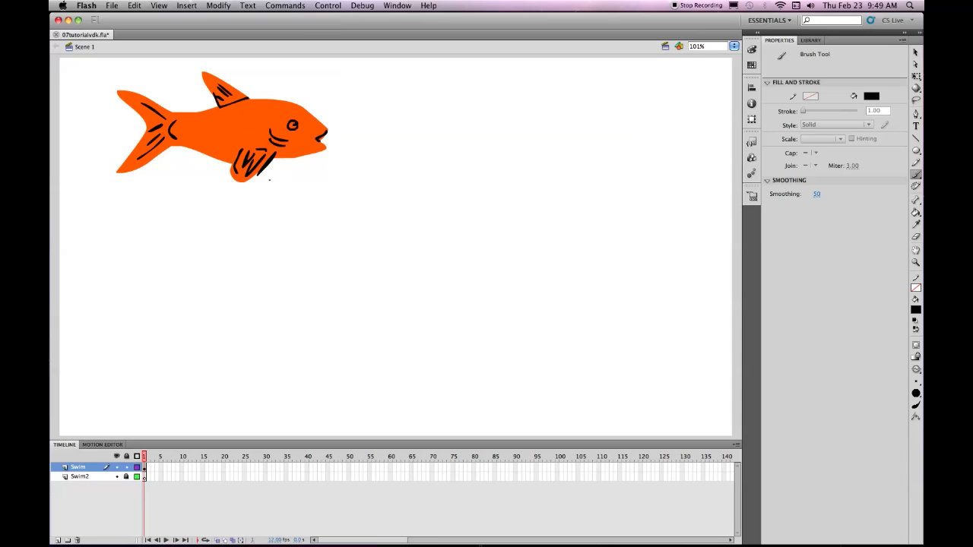
- Paint small curved black scales across the fish's body with the smallest brush size
left_click(916, 382)
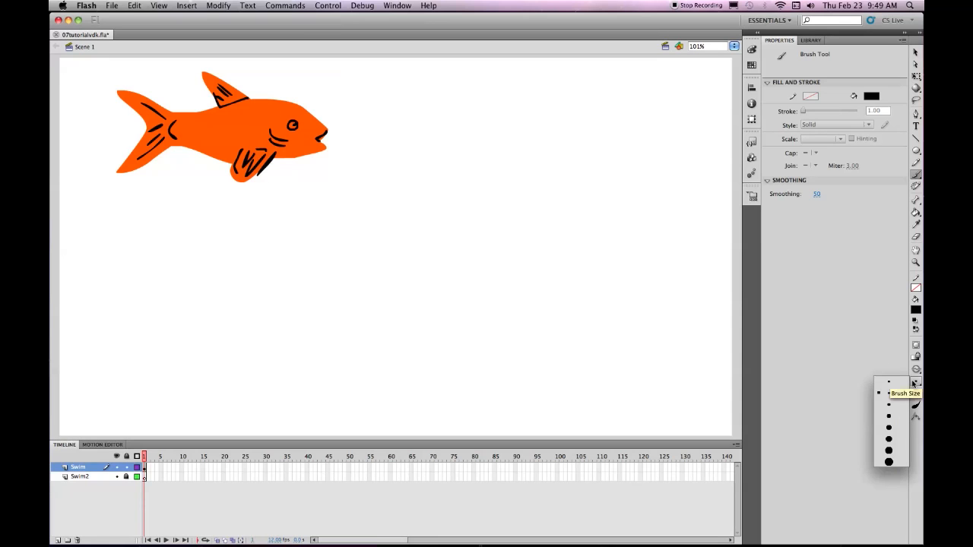
left_click(886, 384)
left_click_drag(205, 130, 204, 140)
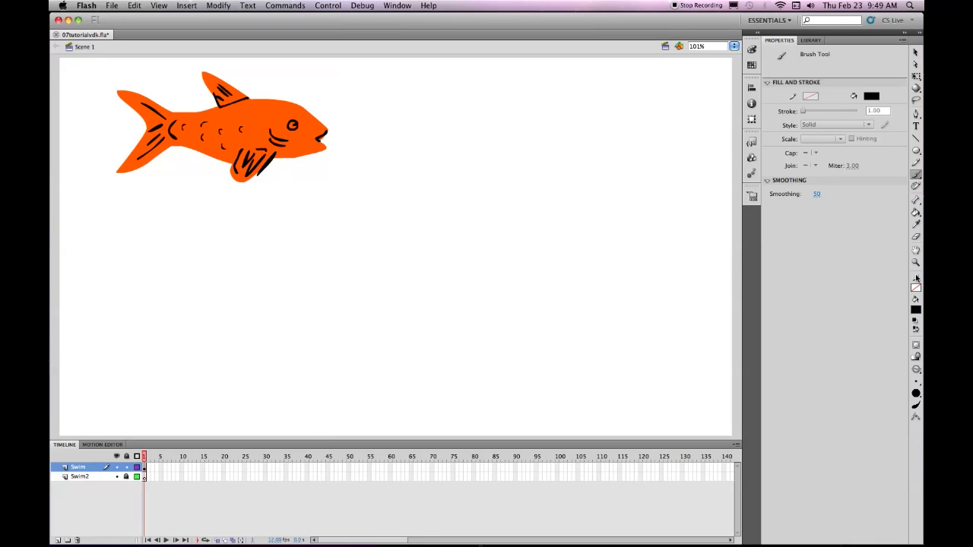
- Fill the fish's eye with white using the Paint Bucket tool
left_click(916, 320)
left_click(916, 212)
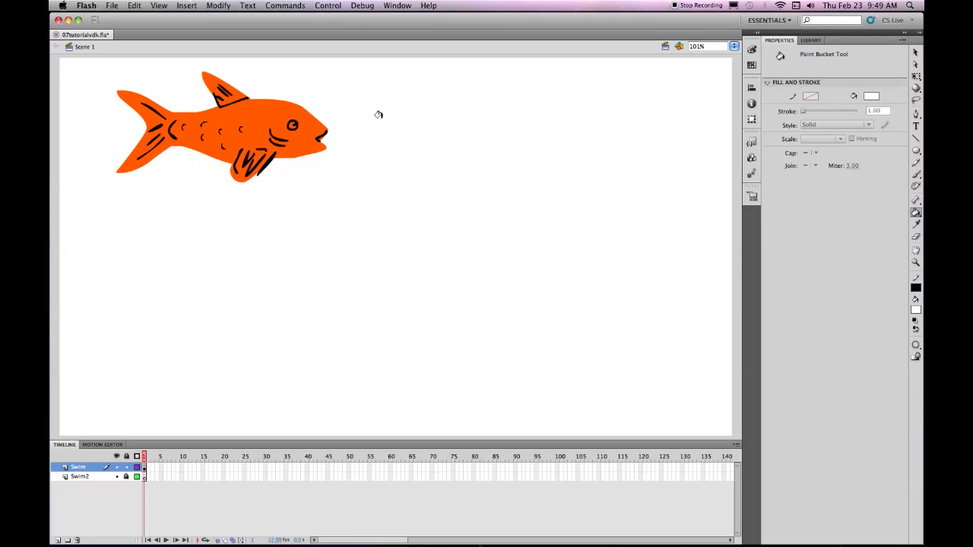
left_click(290, 123)
- Select the whole fish on frame 1 of the Swim layer, resize it to 250 wide by 110 high, and save the document
left_click(144, 467)
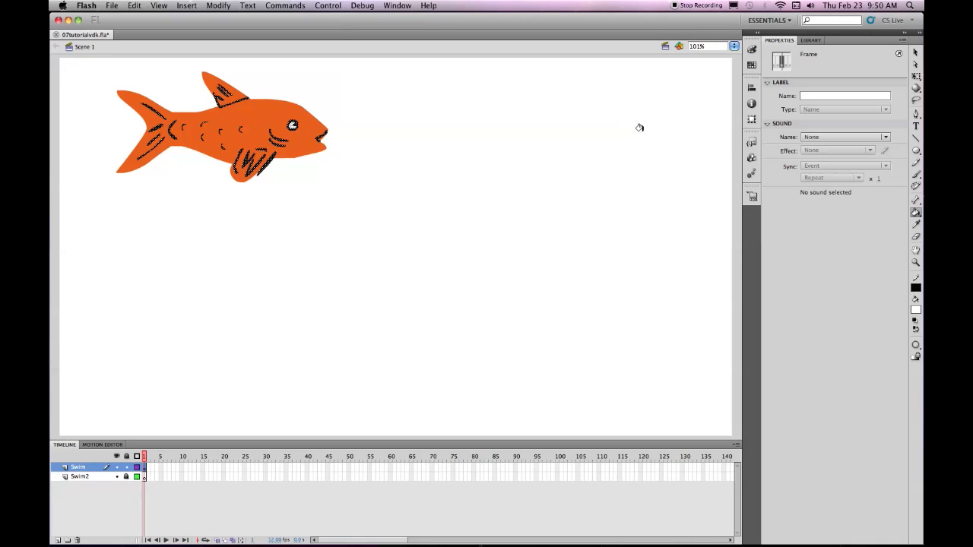
left_click(915, 51)
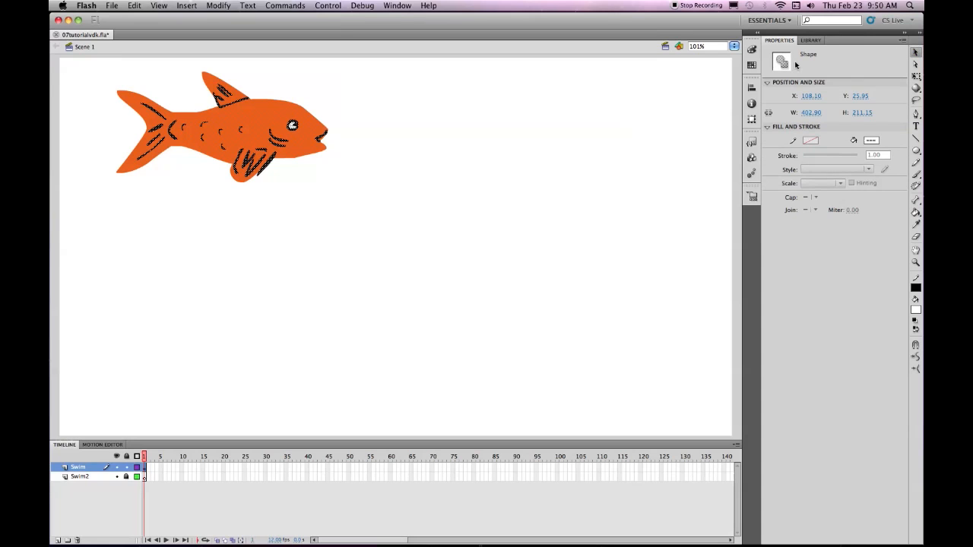
left_click(751, 87)
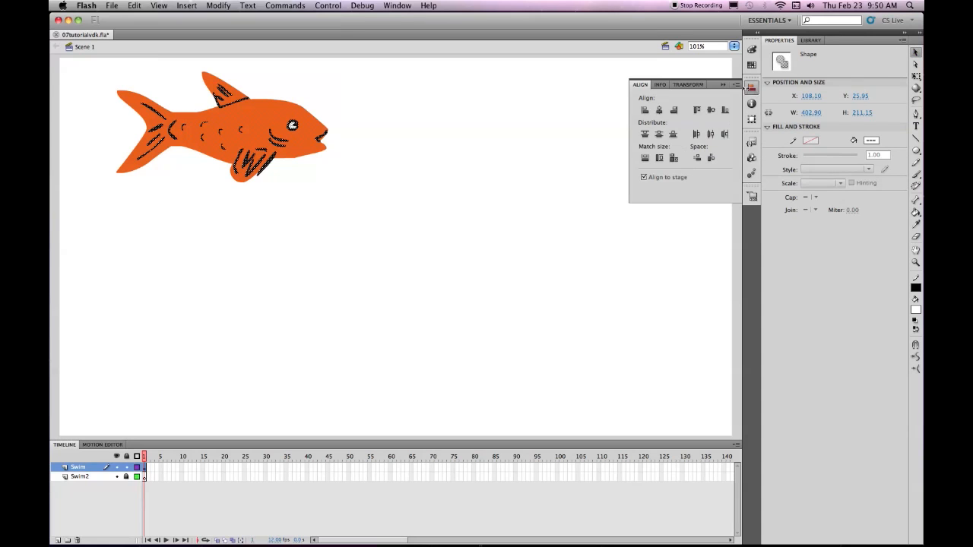
left_click(660, 84)
left_click(661, 99)
type("25")
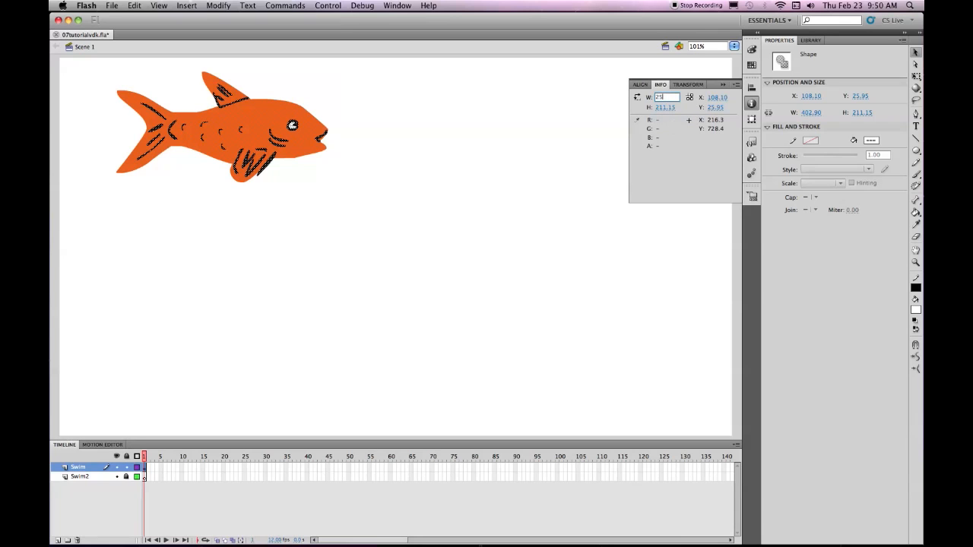
type("0")
left_click(666, 107)
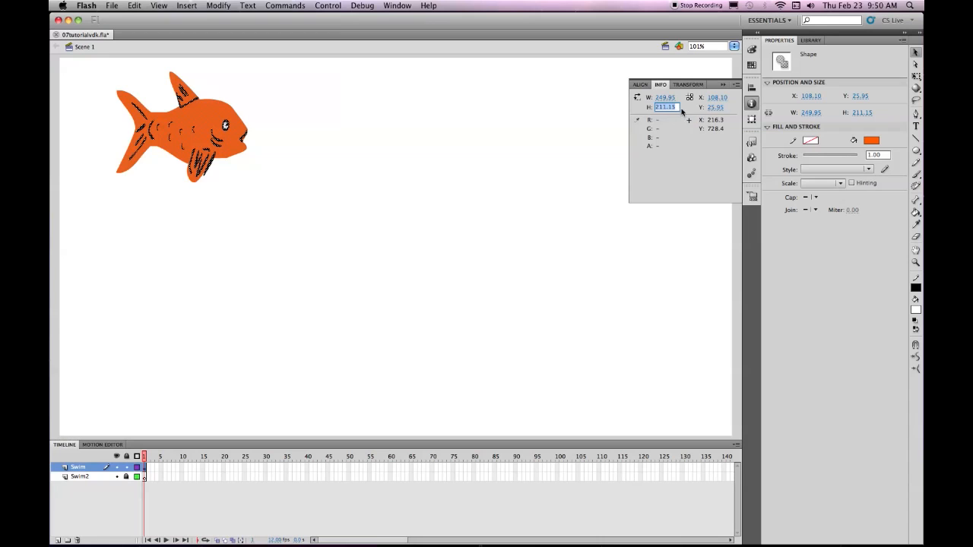
type("110")
key("Return")
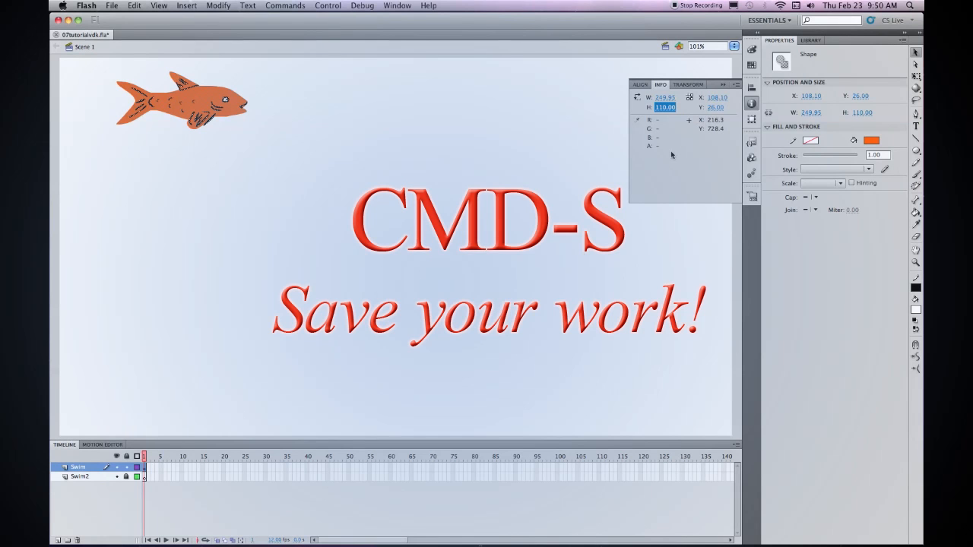
key("super+s")
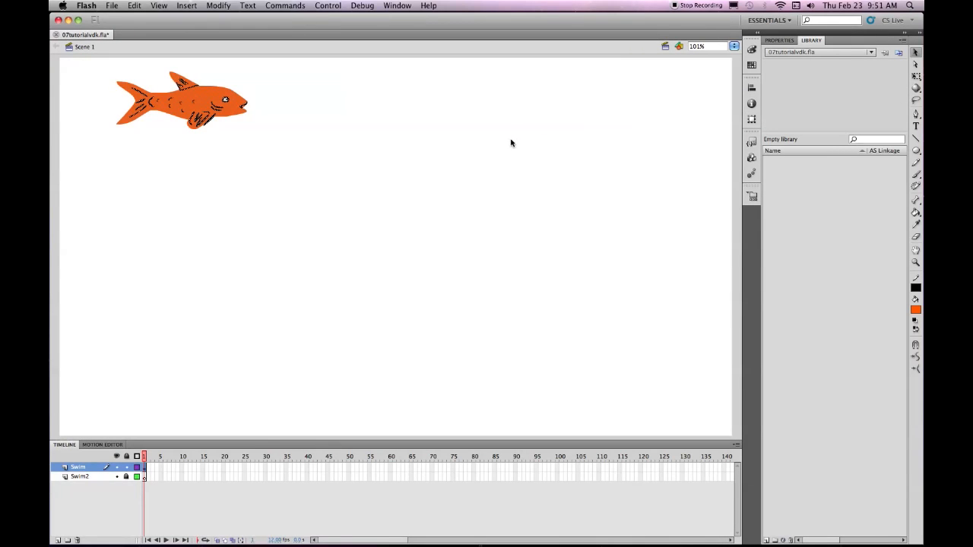
- Convert the fish to a Graphic symbol named Fishy with its registration point at the middle of the right edge
key("F8")
left_click(401, 155)
left_click_drag(403, 132, 350, 133)
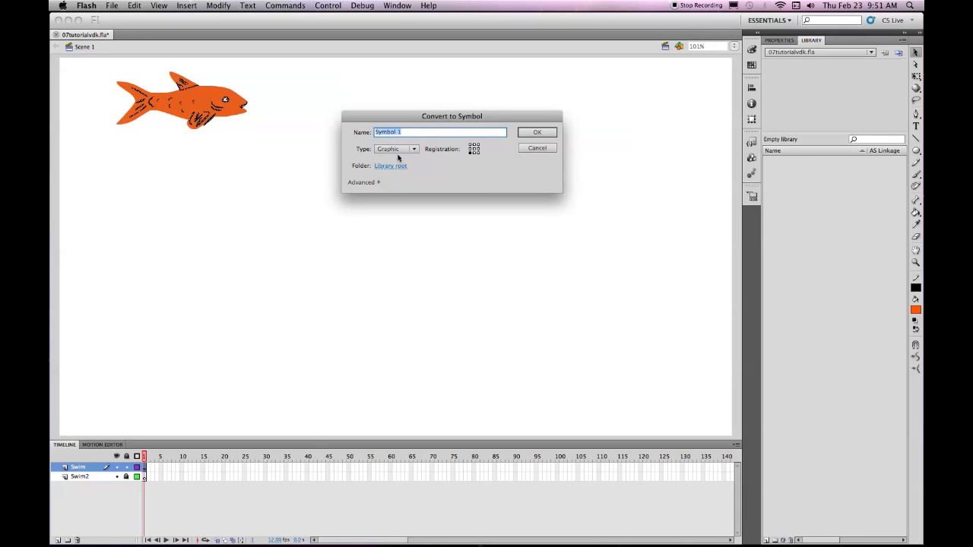
type("Fishy")
left_click(478, 149)
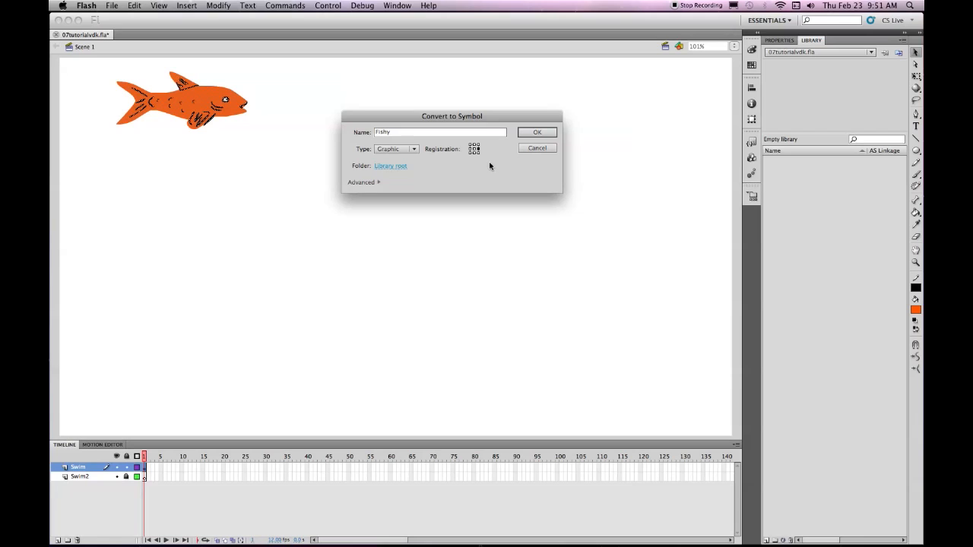
left_click(544, 134)
left_click(544, 134)
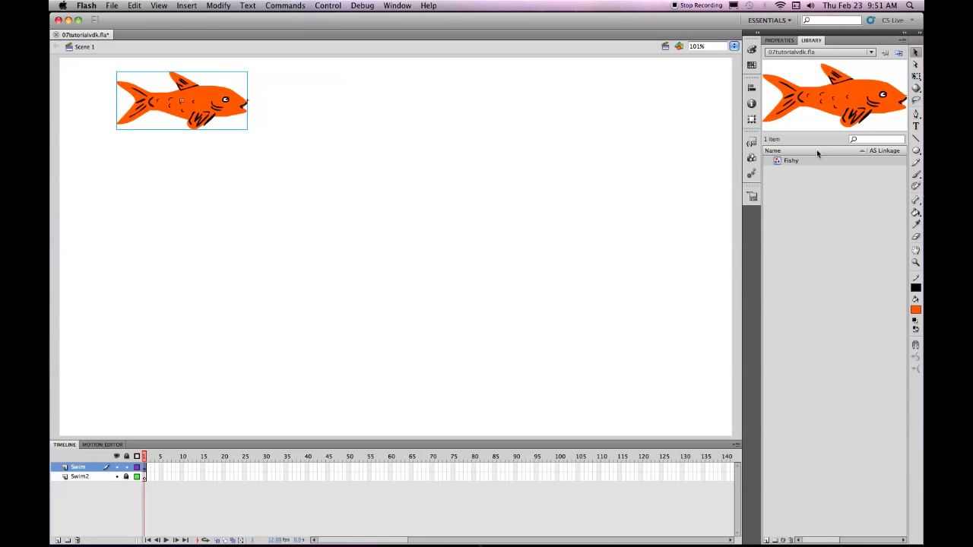
- Move the fish to the stage's left edge and extend the Swim layer with frames up to frame 15
left_click_drag(778, 161, 775, 206)
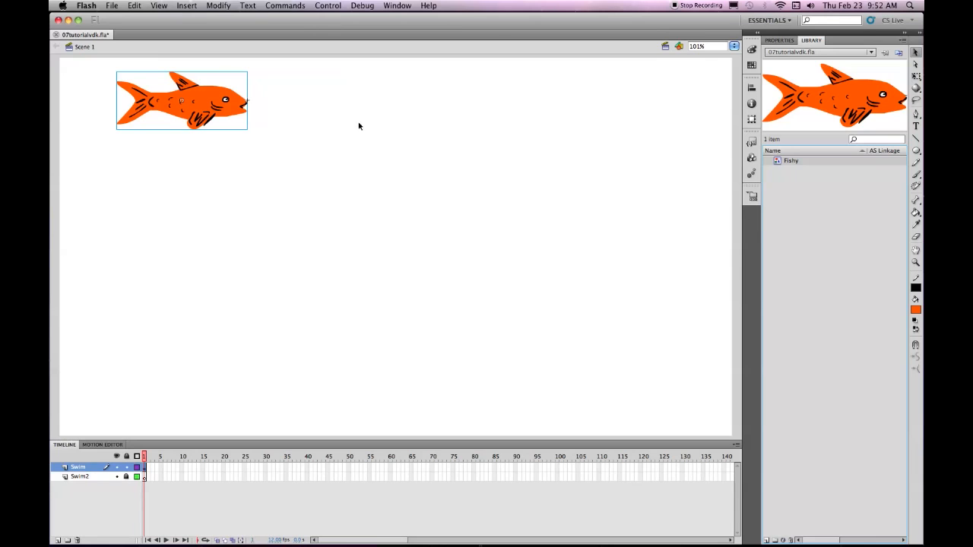
left_click_drag(206, 92, 149, 114)
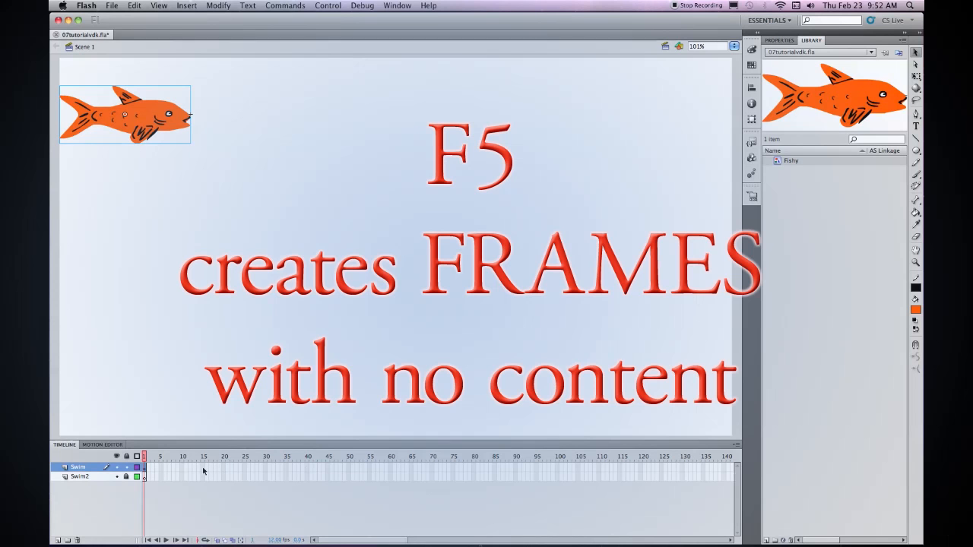
left_click(202, 469)
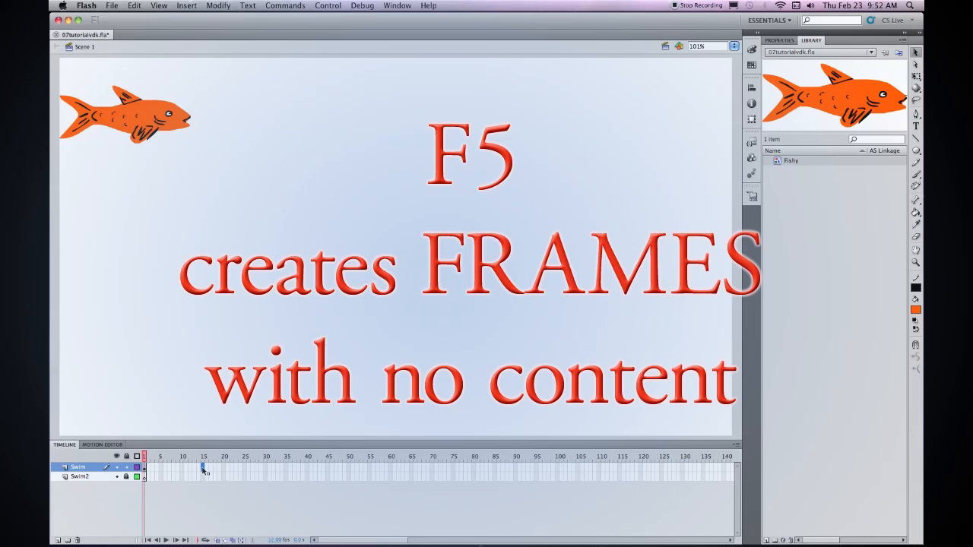
key("F5")
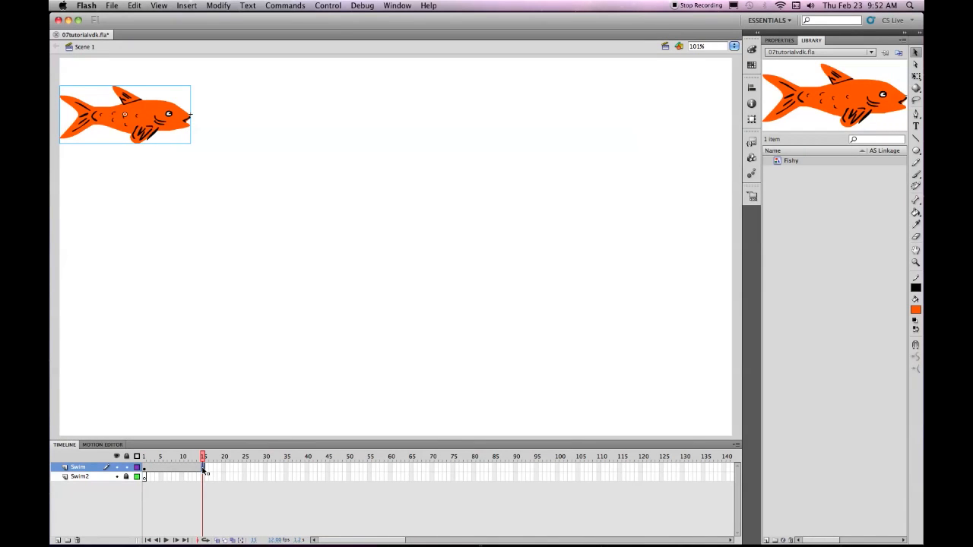
- Create a motion tween on the Swim layer and move the fish straight across to the stage's right edge at frame 15
right_click(202, 470)
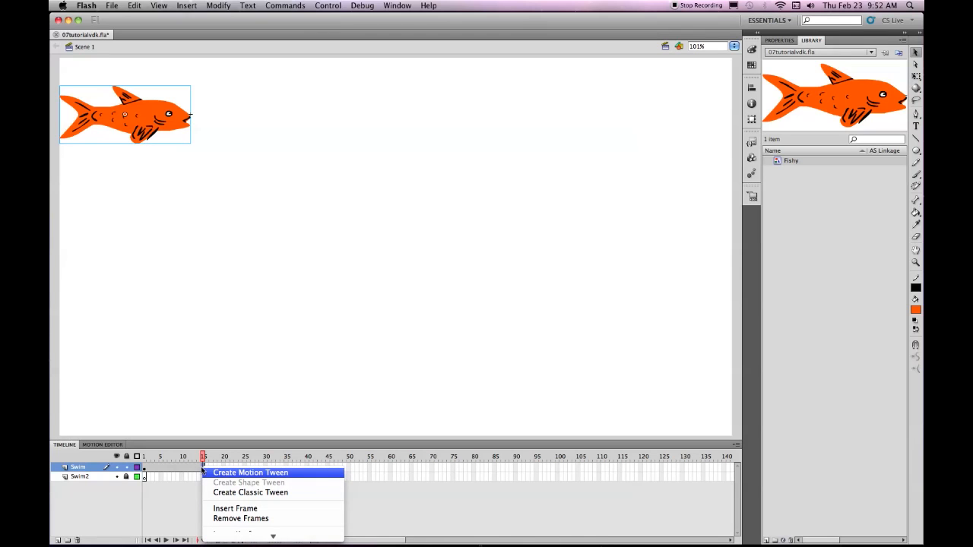
left_click(222, 474)
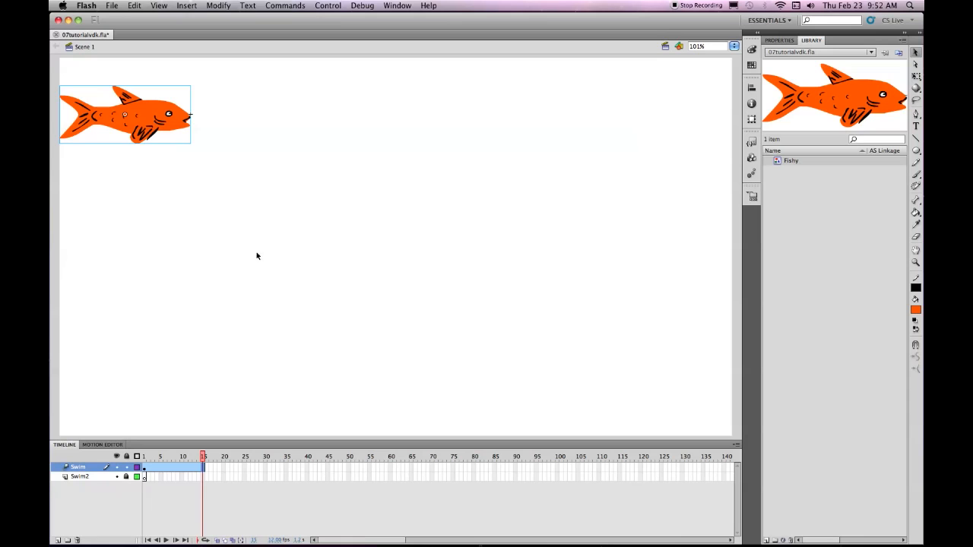
left_click_drag(111, 118, 646, 122)
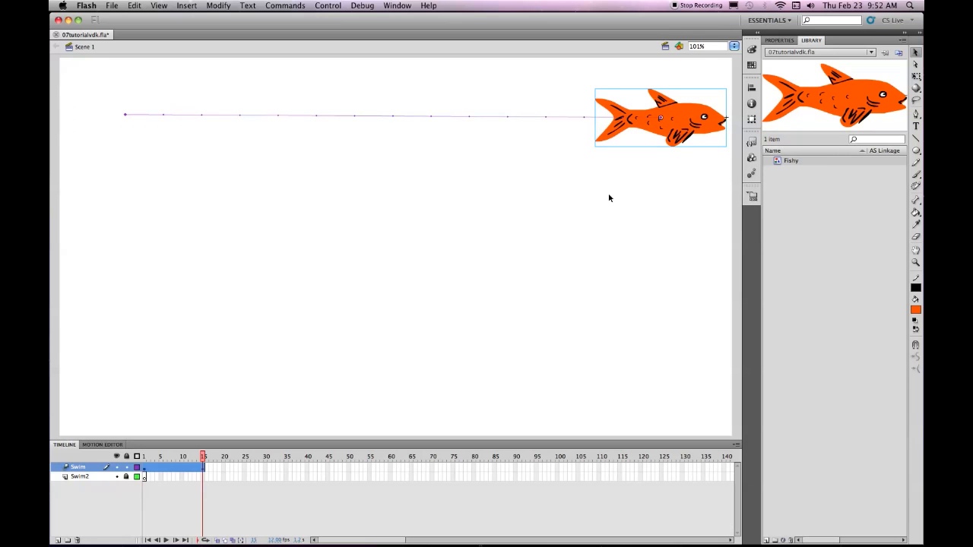
- Save the document, test the movie to preview the fish's first swim across the stage, and close the preview
key("super+s")
key("super+Return")
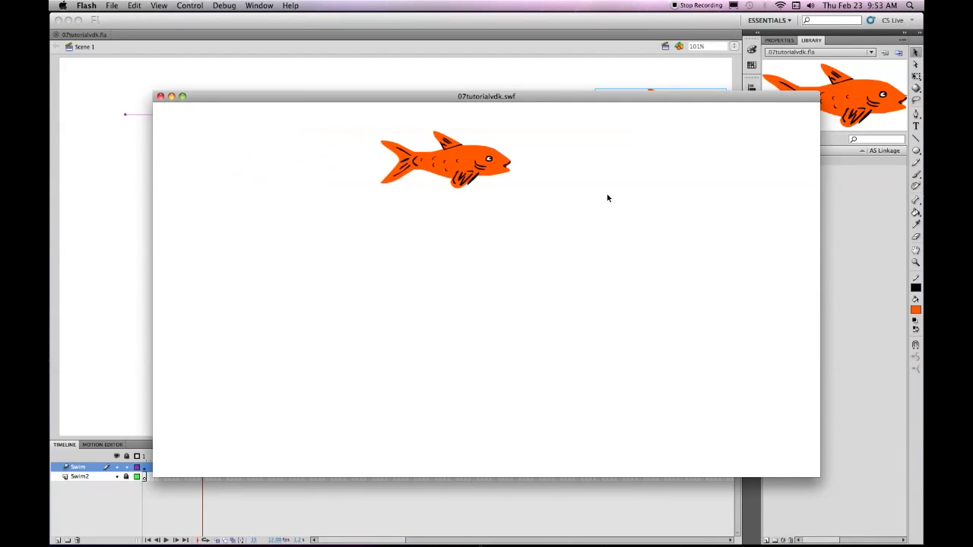
left_click(161, 97)
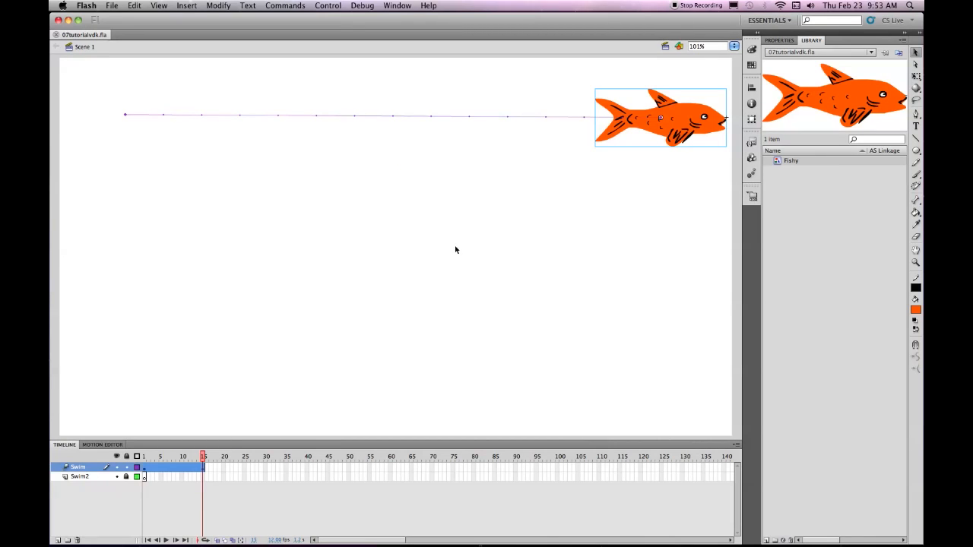
- Extend the Swim layer's tween to frame 30 and move the fish back to its starting position at the stage's left edge
left_click(266, 467)
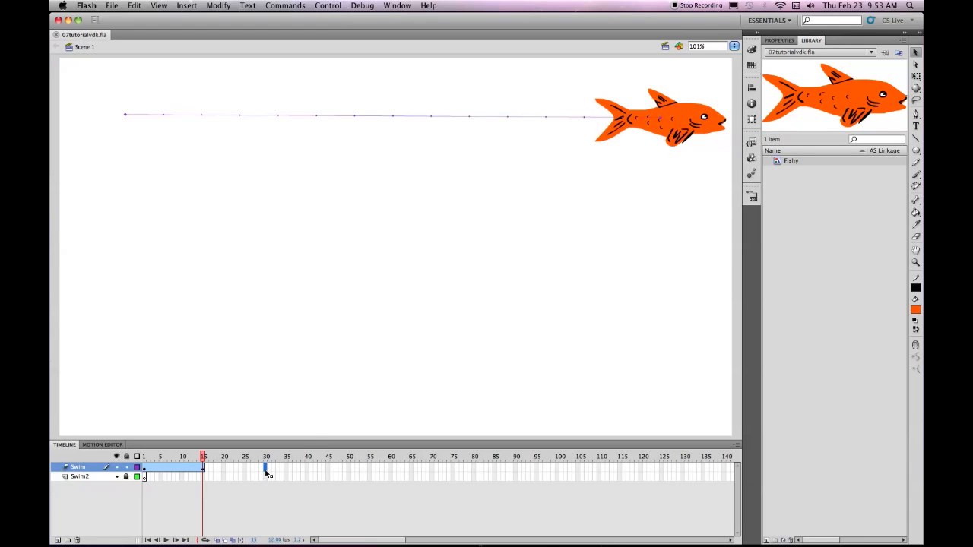
key("F5")
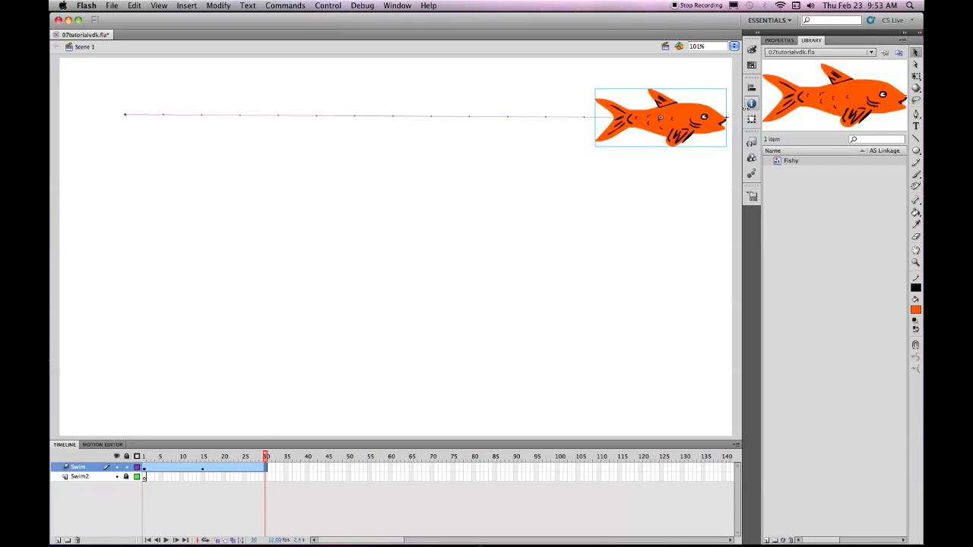
left_click_drag(694, 122, 125, 117)
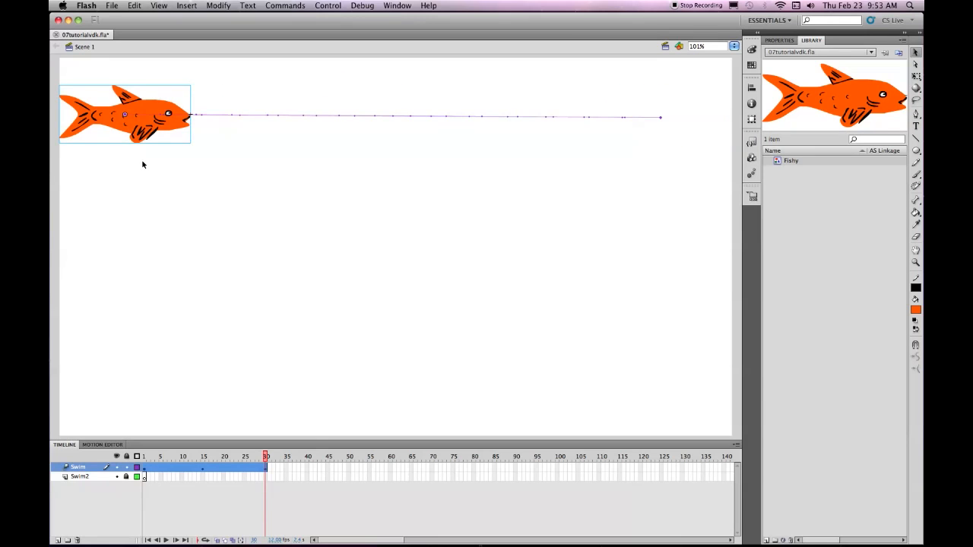
- Save the document, test the movie to preview the fish's round trip, and close the preview
key("super+s")
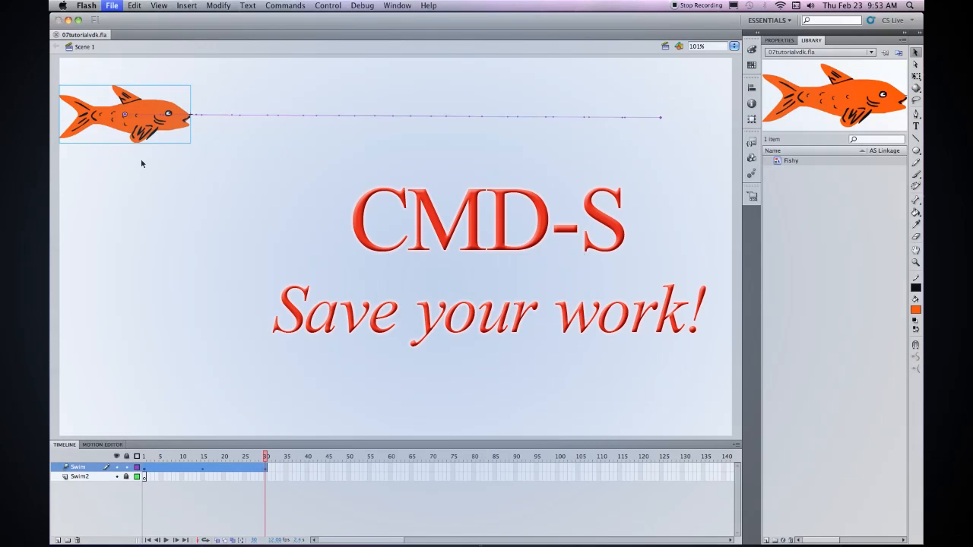
key("super+Return")
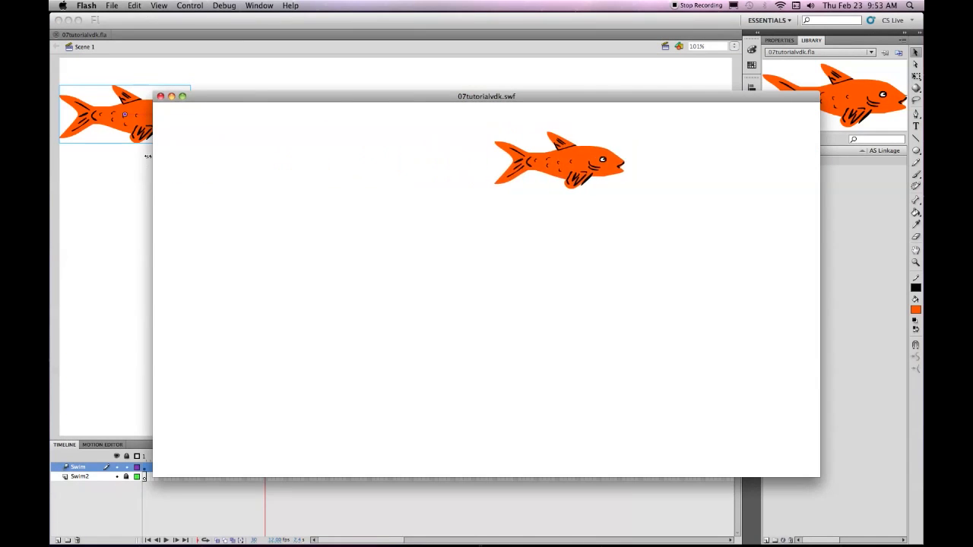
left_click(161, 97)
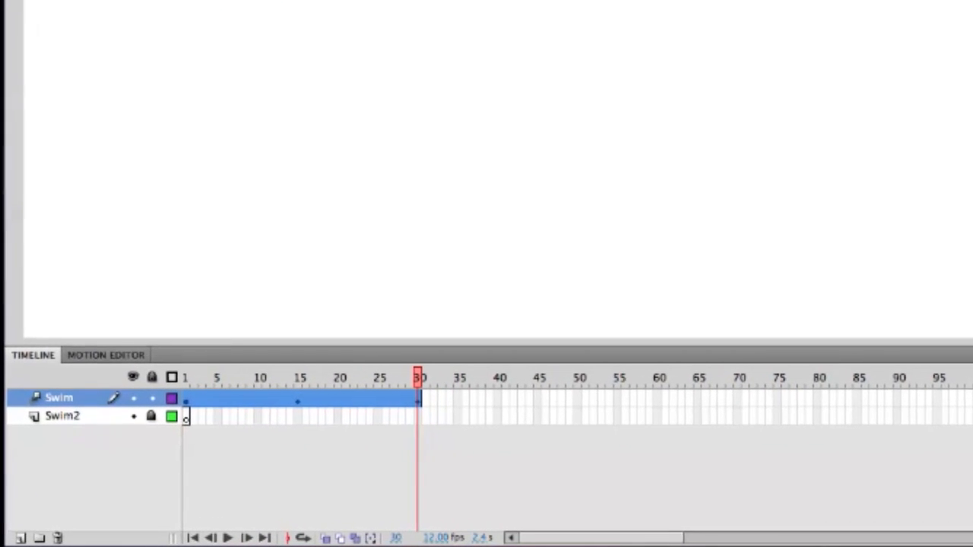
- Show the Swim tween at frame 15 in the Motion Editor, enlarge the editor upward, and set its viewable frames to 30
left_click(308, 389)
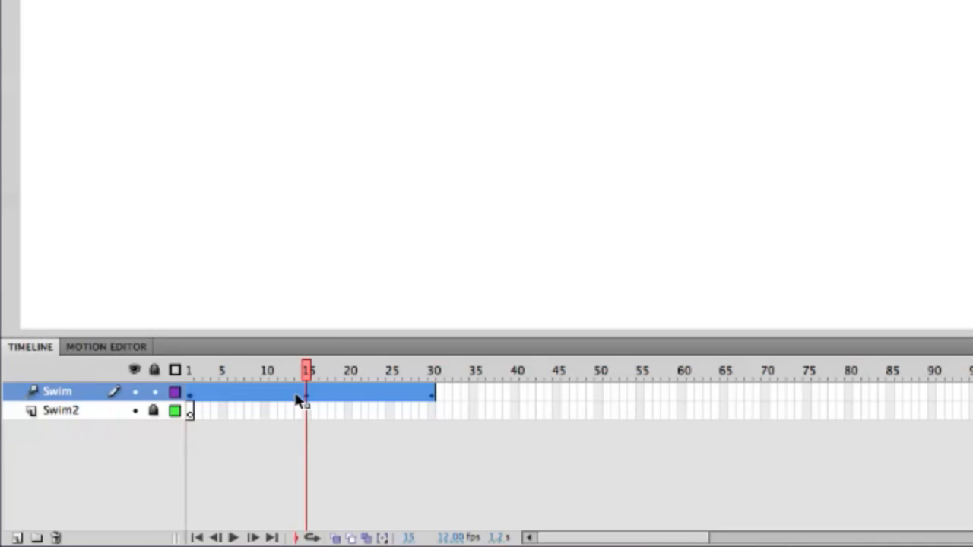
left_click(104, 349)
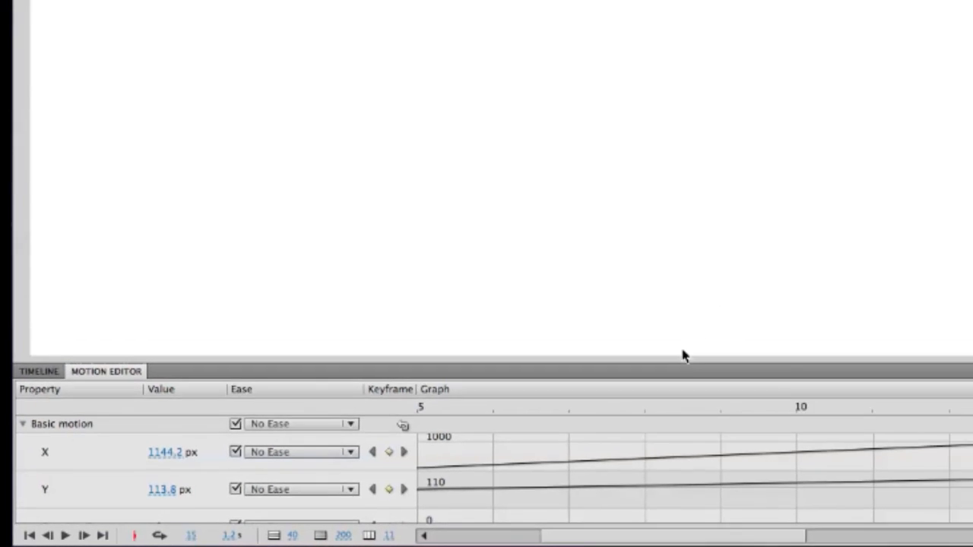
left_click_drag(691, 358, 694, 84)
left_click_drag(439, 279, 431, 250)
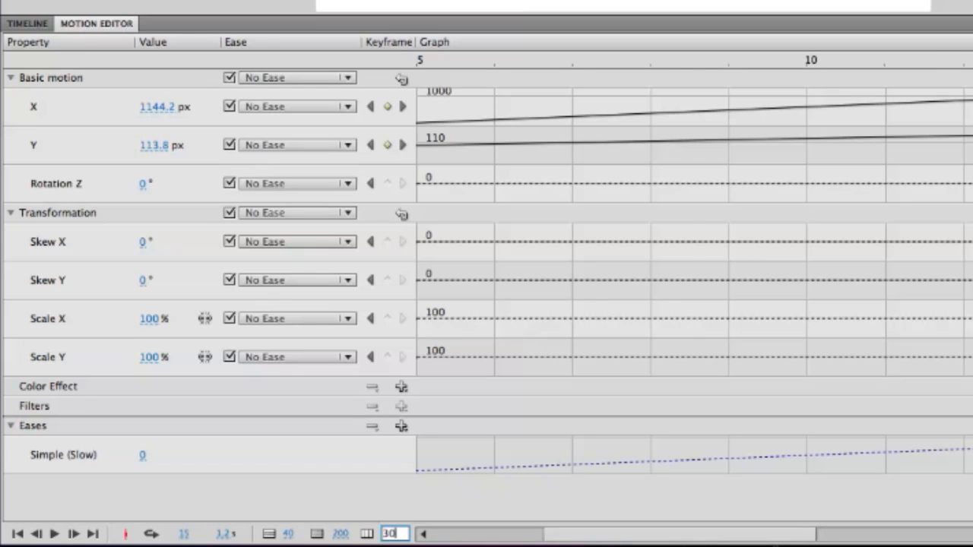
key("Return")
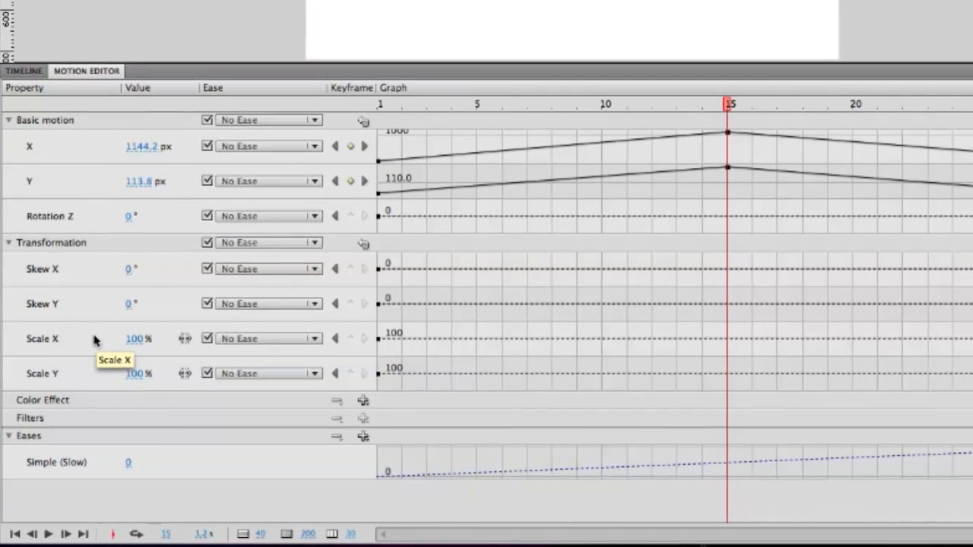
mouse_move(709, 349)
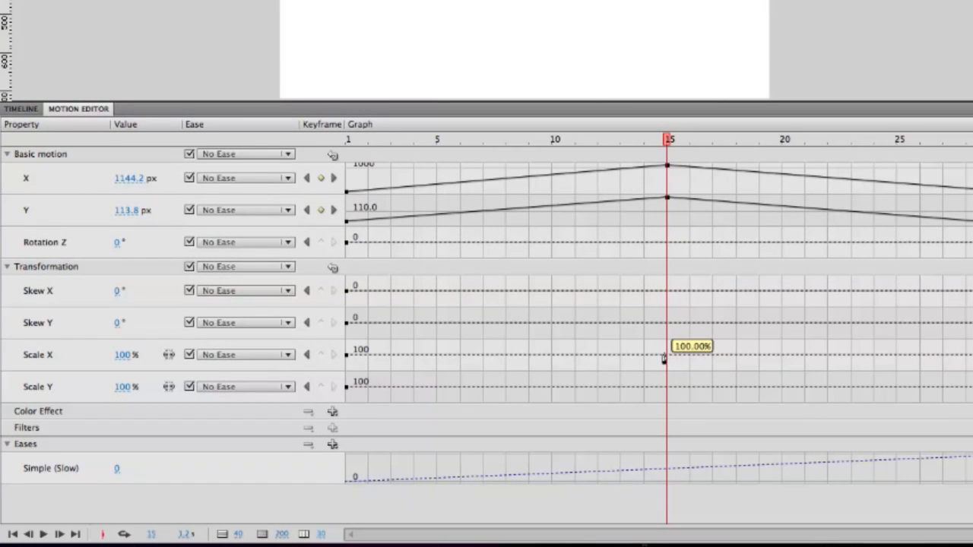
- Add Scale X and Scale Y keyframes at frames 15 and 16 of the Swim tween
left_click(667, 356)
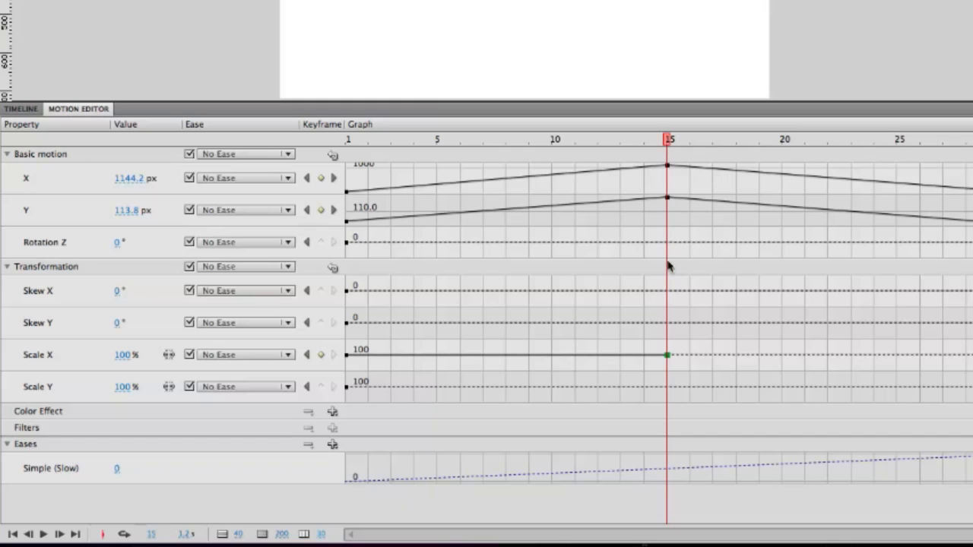
mouse_move(671, 391)
left_click(666, 392)
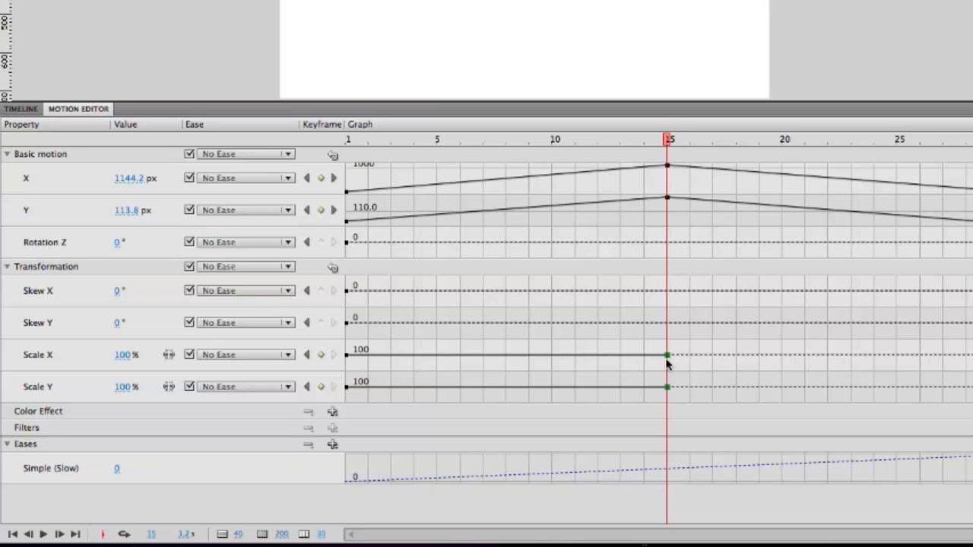
left_click(686, 141)
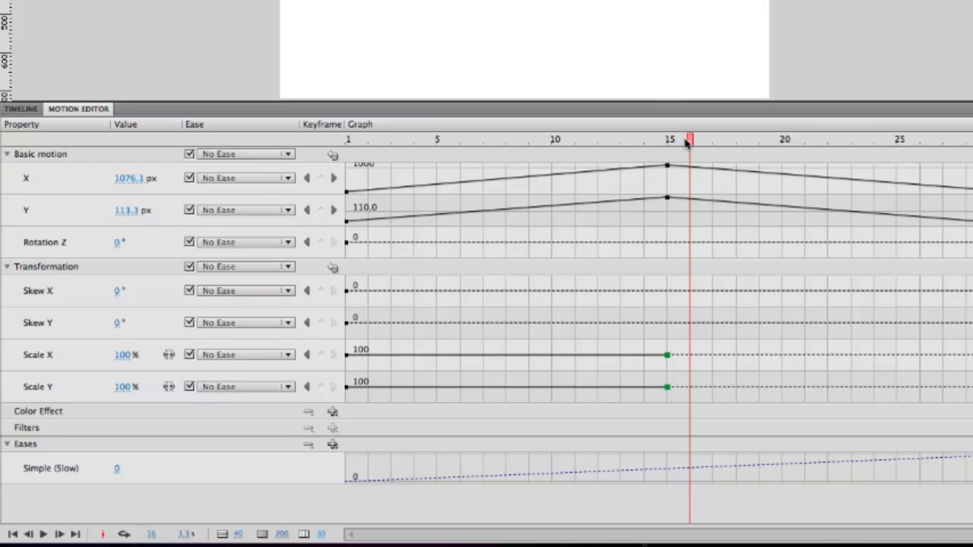
left_click(689, 355)
left_click(689, 388)
left_click(689, 355)
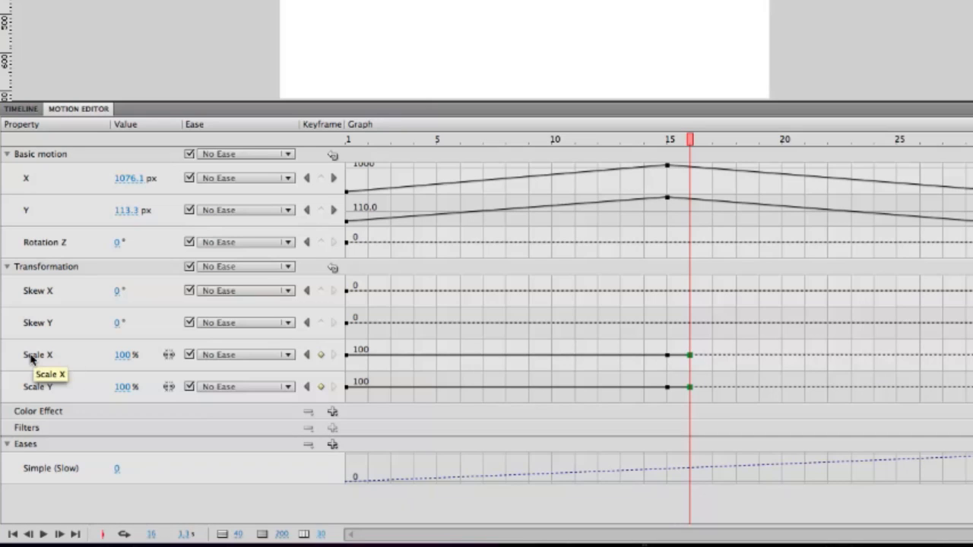
- Set Scale X to -100% at frame 16 of the Swim tween to mirror the fish, and collapse the expanded graph
left_click(120, 355)
left_click(116, 355)
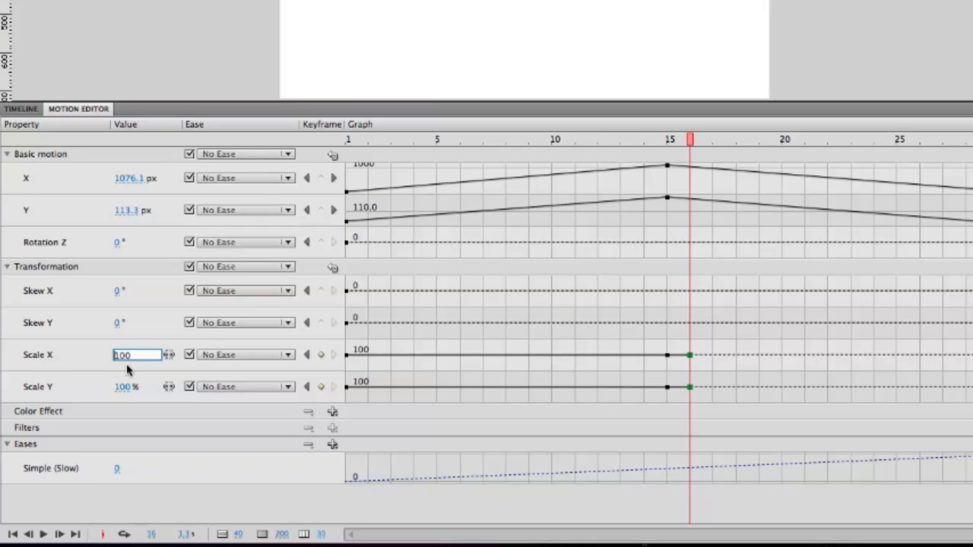
type("-")
left_click(93, 363)
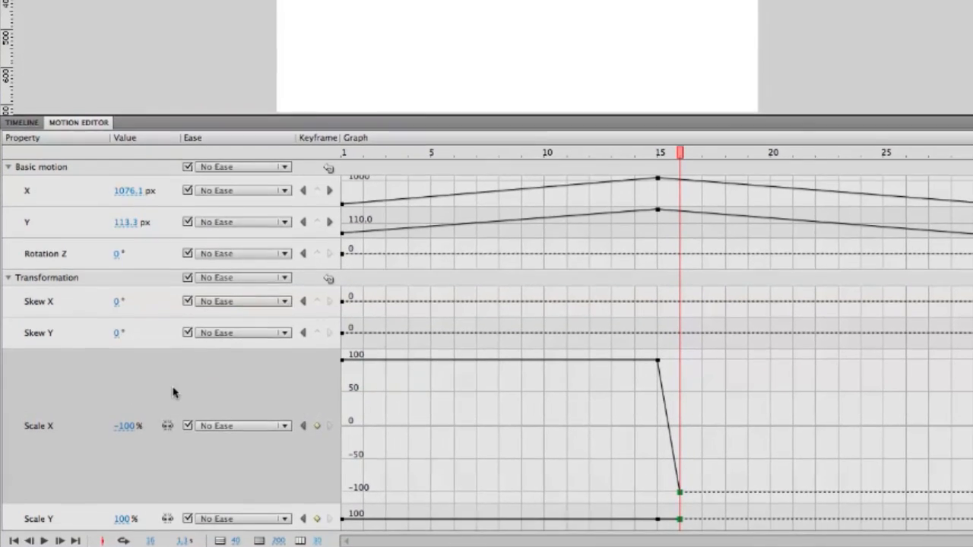
left_click(203, 386)
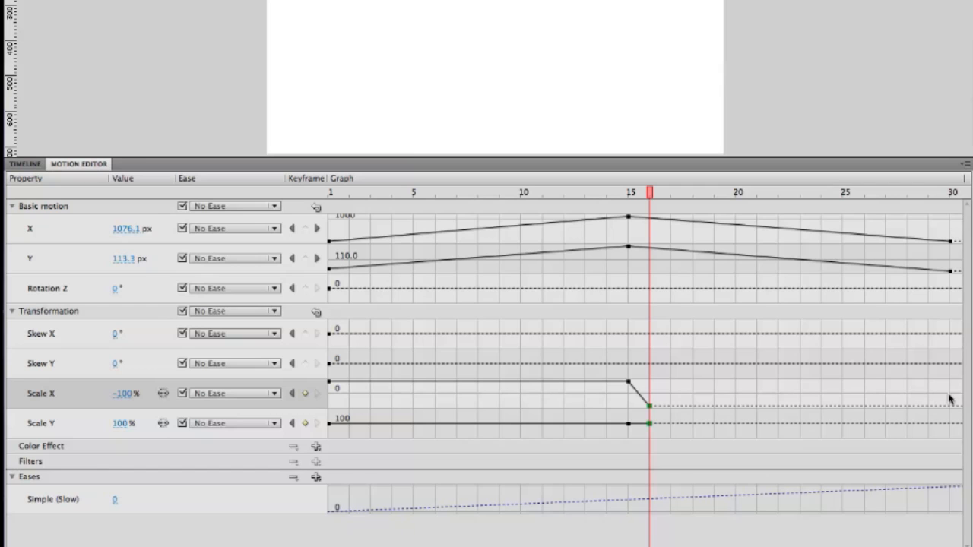
- Add Scale X and Scale Y keyframes at frame 30 of the Swim tween
mouse_move(953, 408)
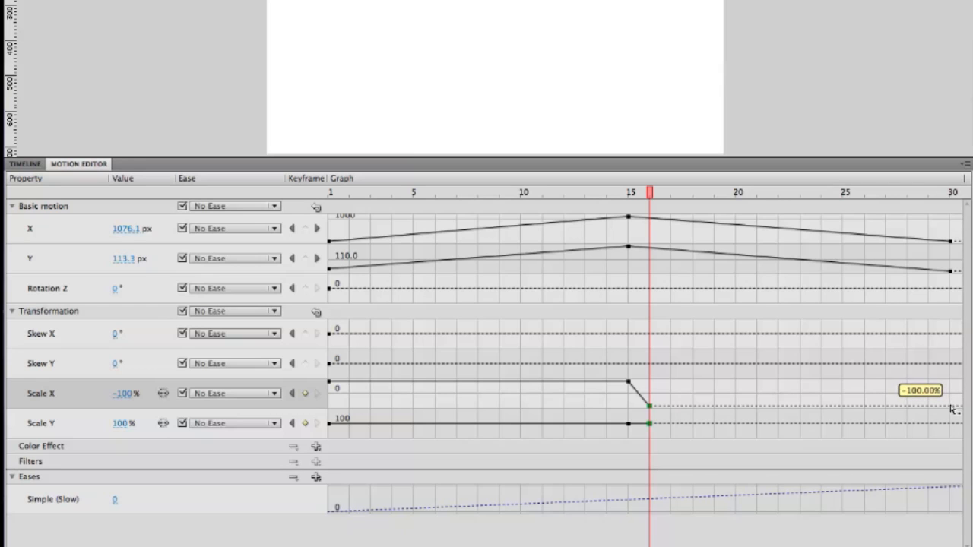
left_click_drag(651, 195, 956, 193)
mouse_move(922, 406)
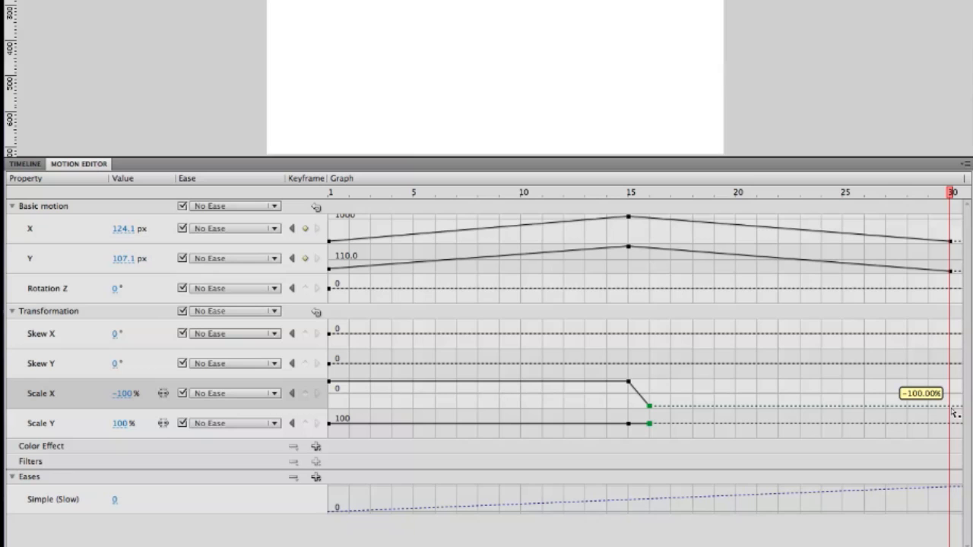
left_click(950, 406, "super")
left_click(950, 423, "super")
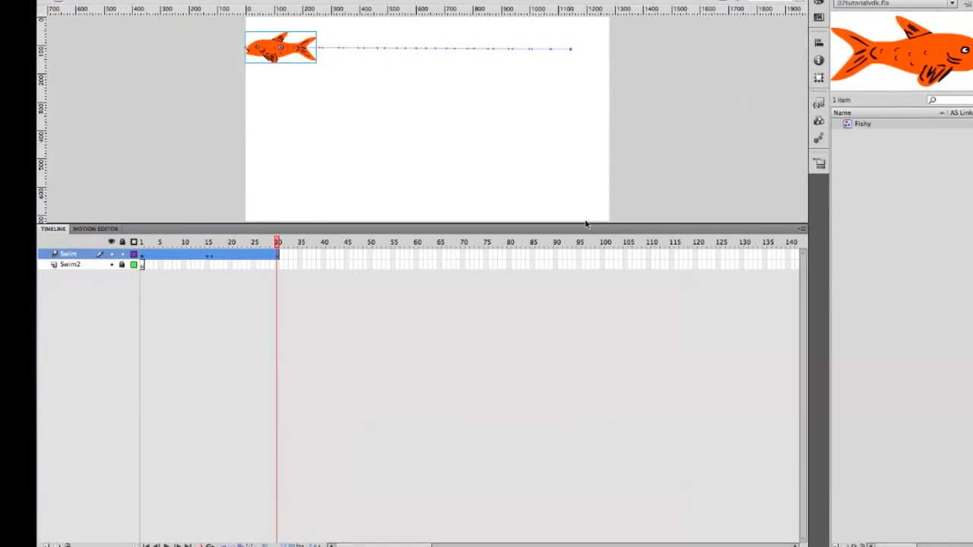
- With the timeline shown and shortened, test the movie to preview the fish facing its return direction, and close the preview
left_click_drag(540, 374, 540, 402)
left_click_drag(142, 419, 361, 447)
key("super+Return")
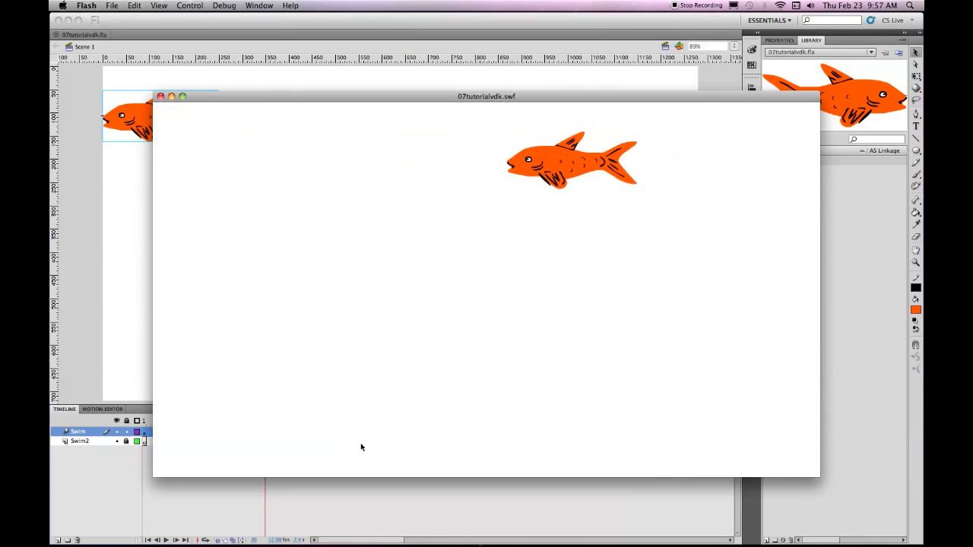
left_click(161, 97)
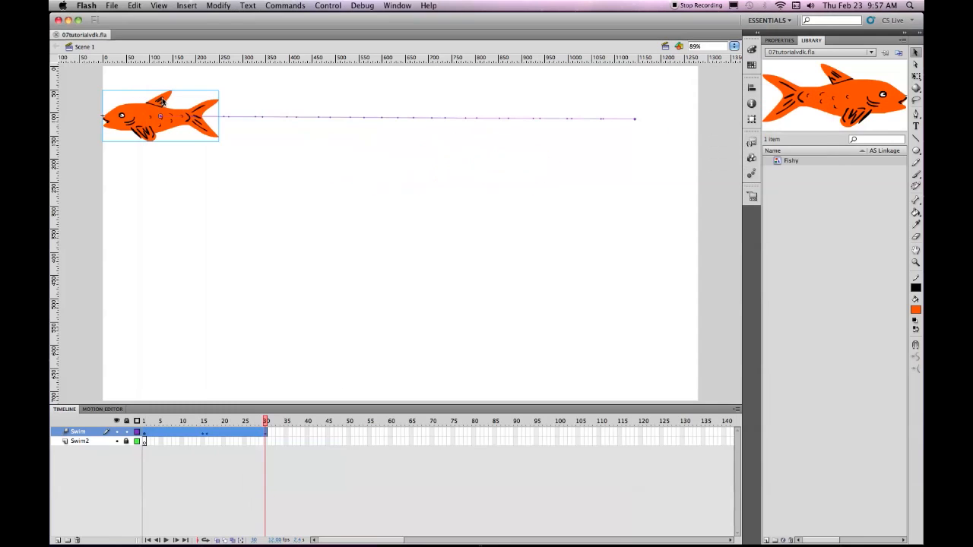
- With Swim locked and Swim2 unlocked, place a Fishy instance on Swim2's frame 1 at the stage's lower right edge, about X 1030, Y 563
left_click(116, 442)
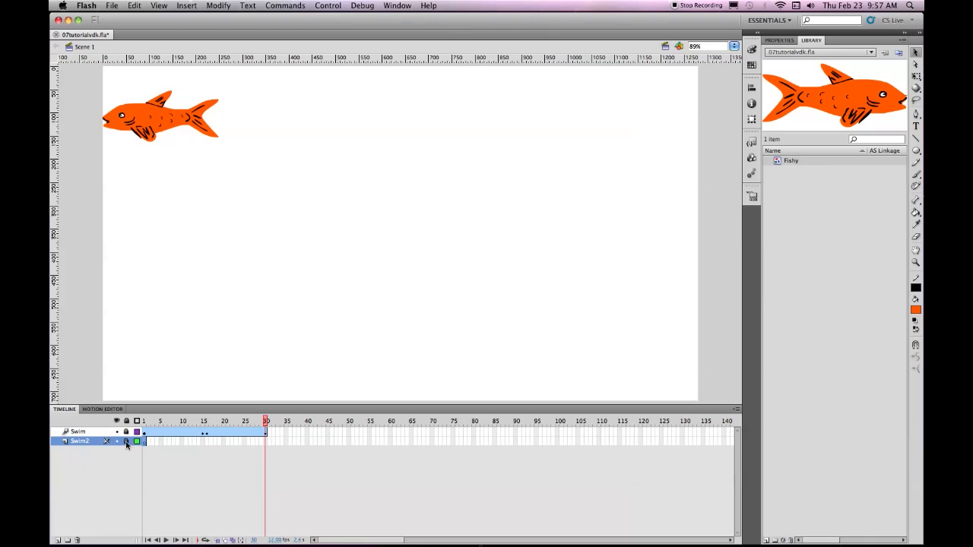
left_click(143, 444)
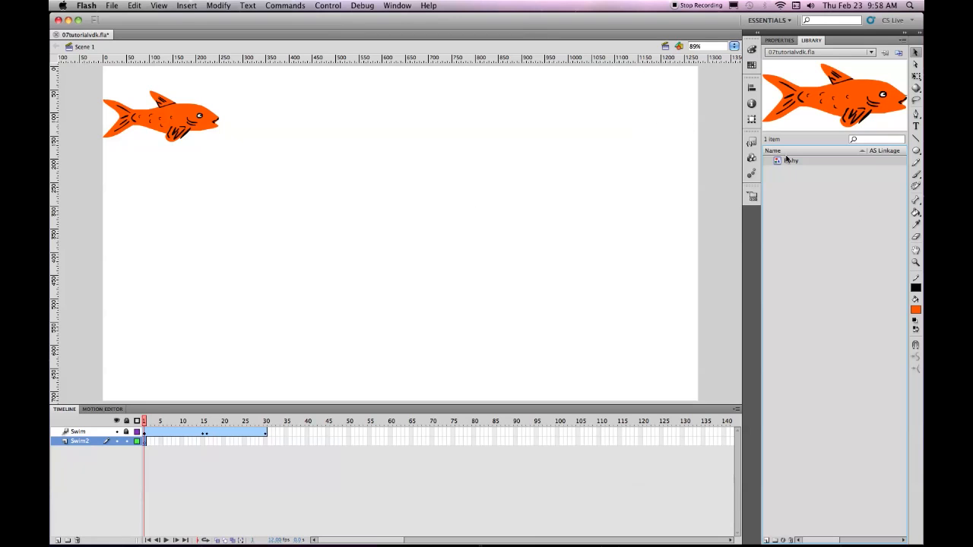
left_click_drag(778, 161, 653, 357)
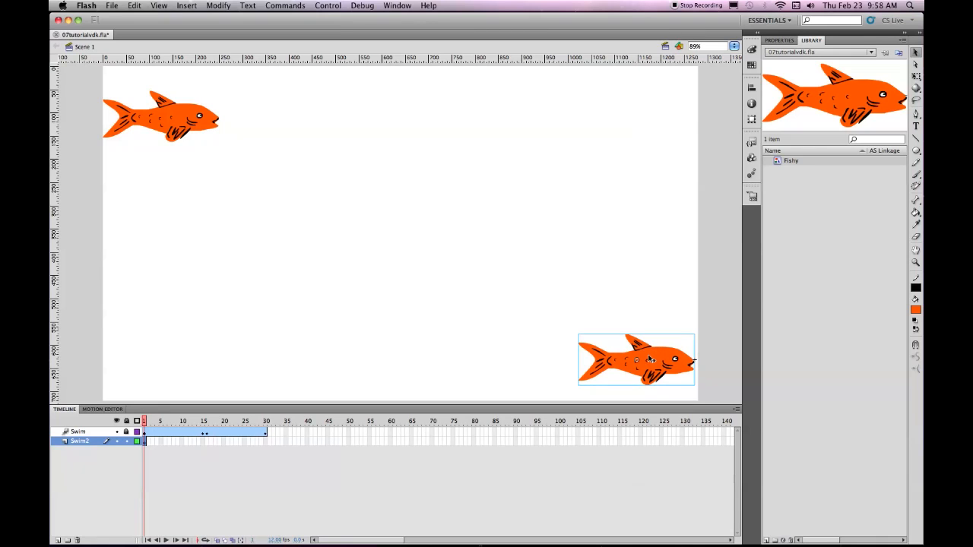
left_click_drag(650, 359, 656, 327)
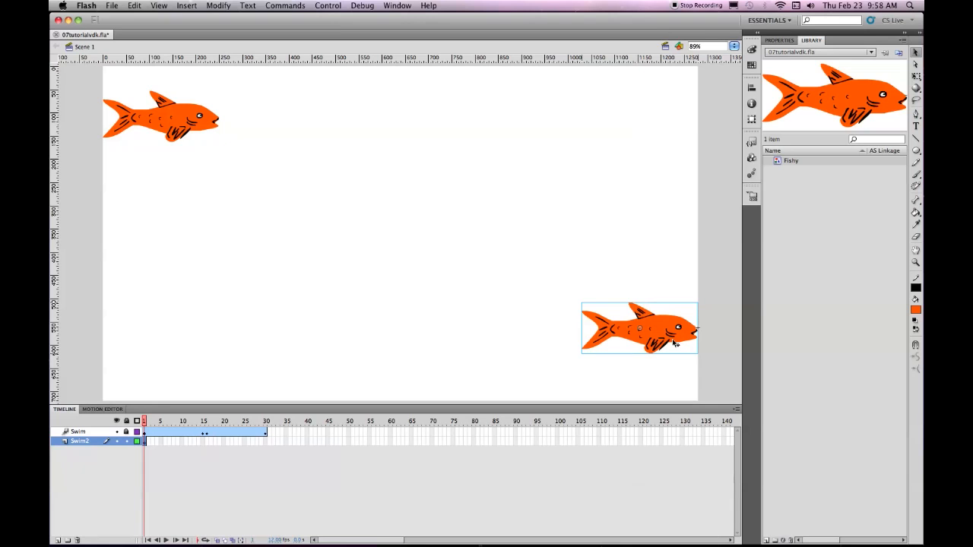
- Flip the new Fishy instance on Swim2 horizontally and show its properties
left_click(228, 7)
mouse_move(240, 134)
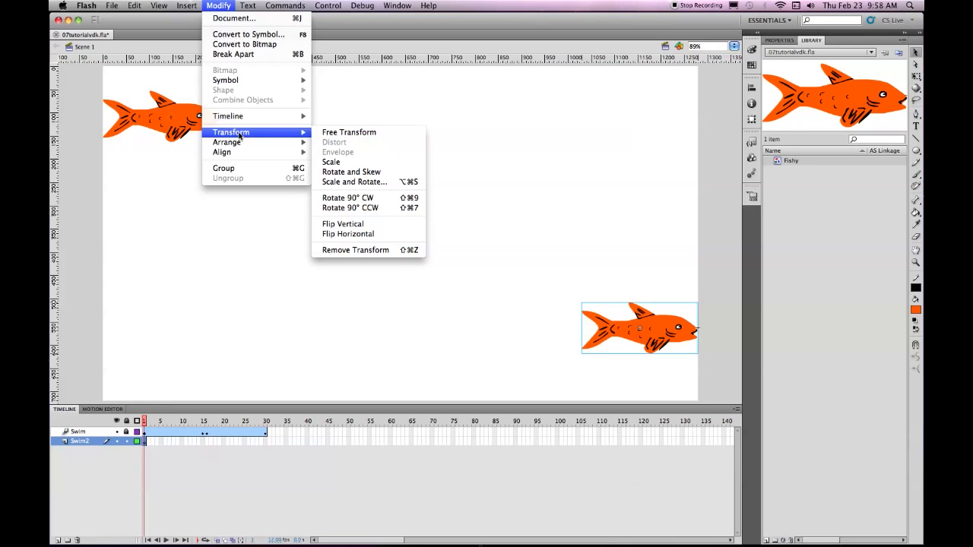
left_click(349, 234)
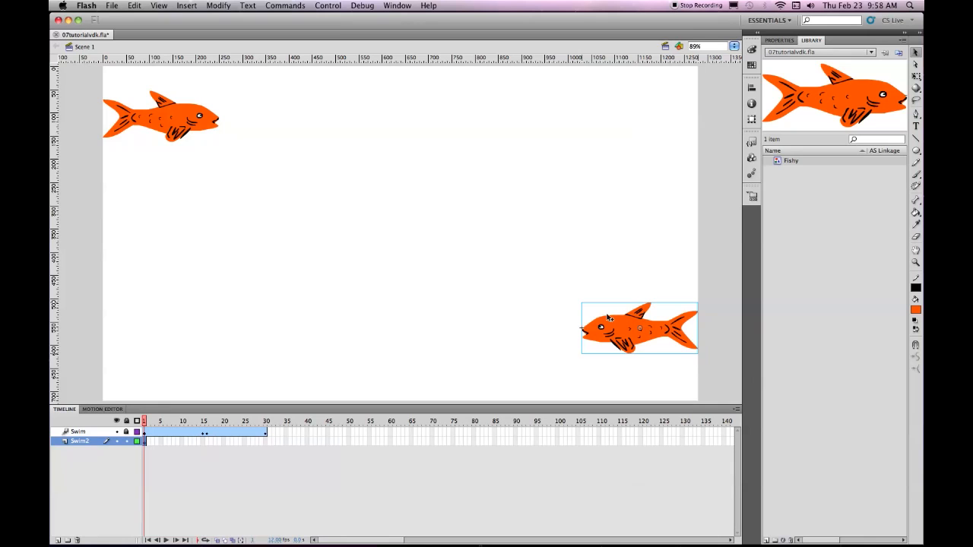
left_click(779, 40)
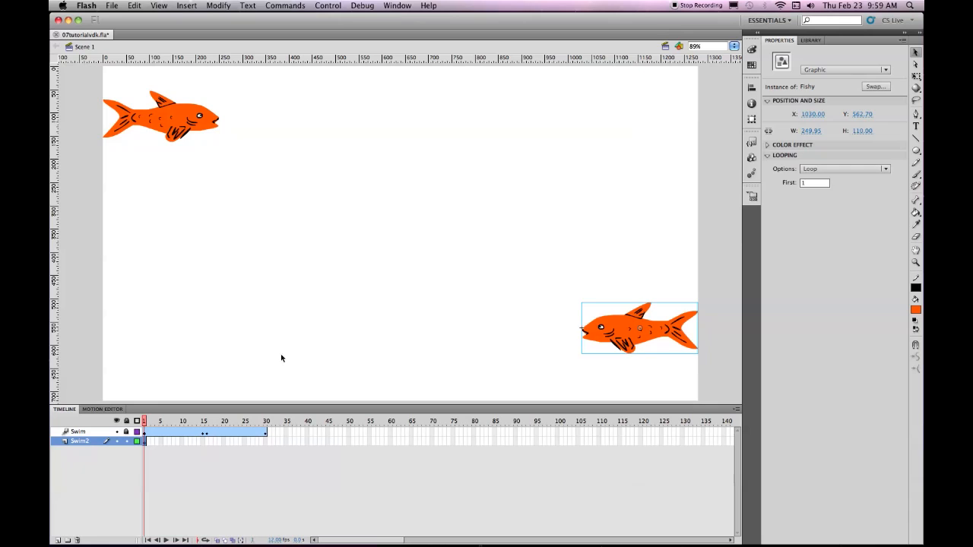
- Extend Swim2 to frame 30 with a classic tween that moves the fish to the stage's lower left, about X 17.7, Y 593
left_click(266, 441)
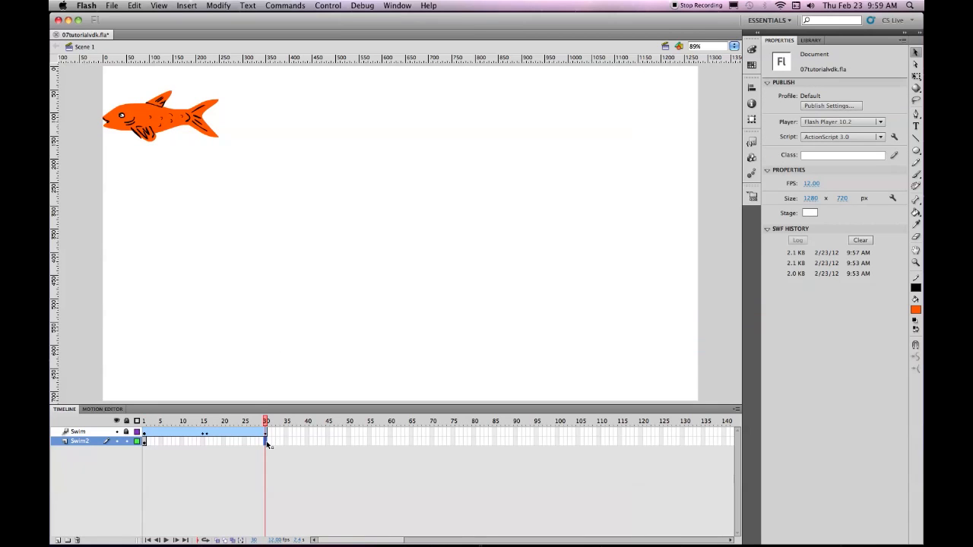
key("F5")
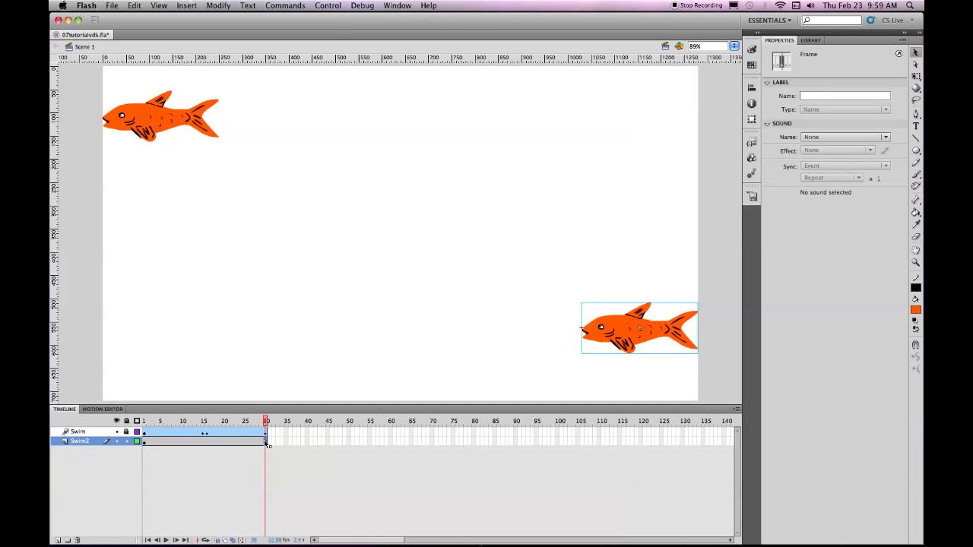
right_click(264, 442)
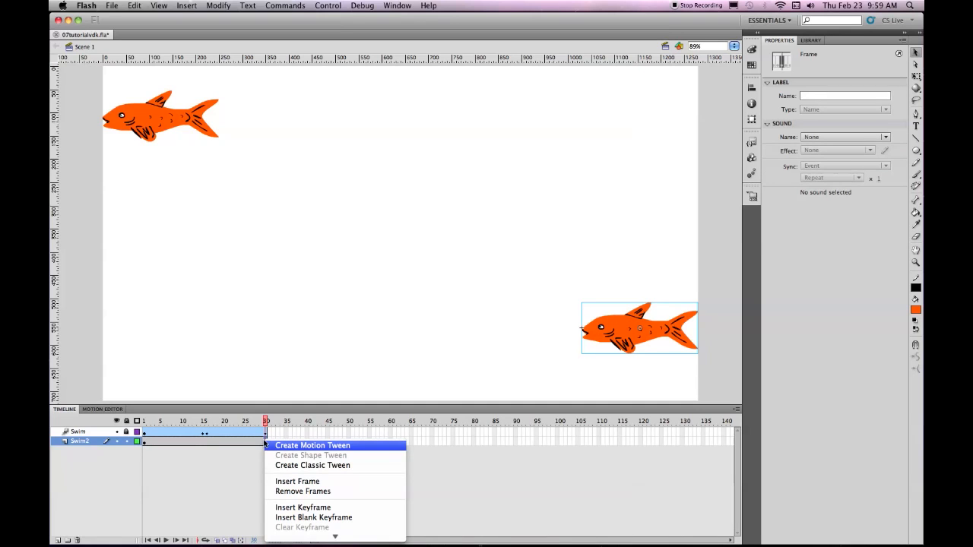
left_click(280, 466)
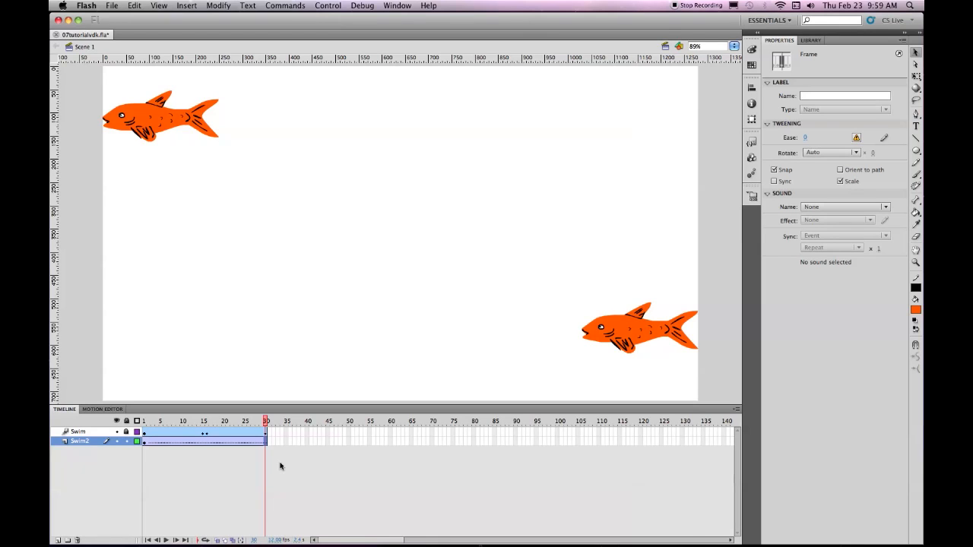
left_click(628, 324)
left_click_drag(628, 327, 158, 341)
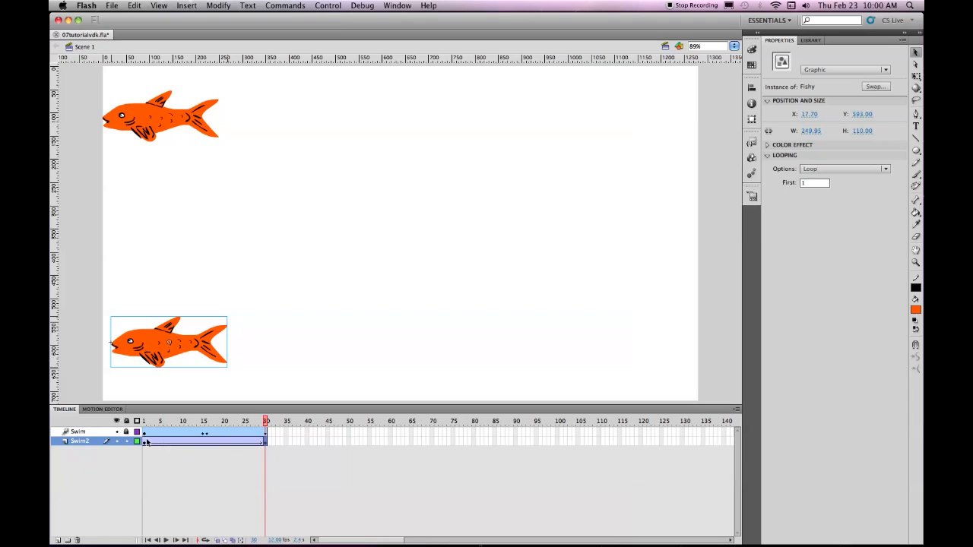
- Apply a Tint color effect of #3366FF at 100% to the Swim2 fish at frame 30
left_click(265, 442)
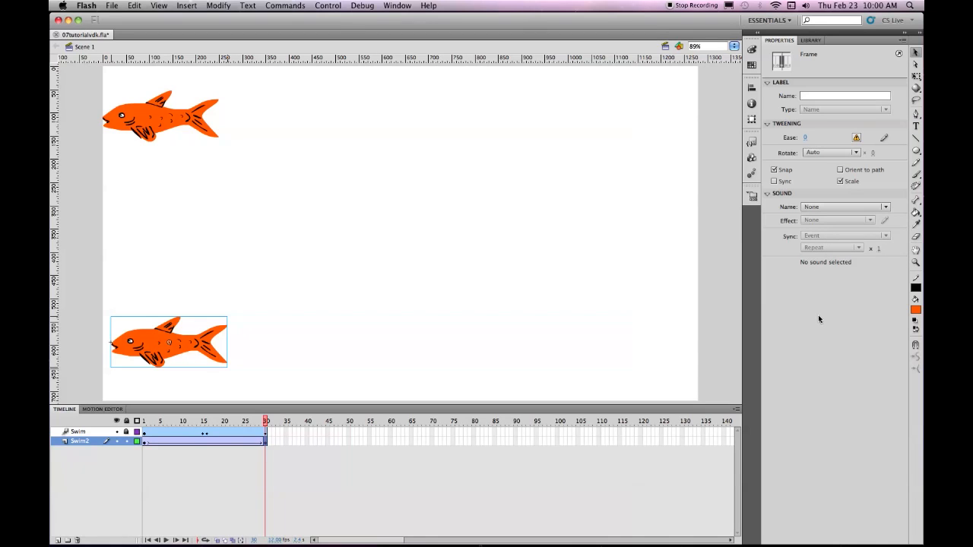
left_click(193, 351)
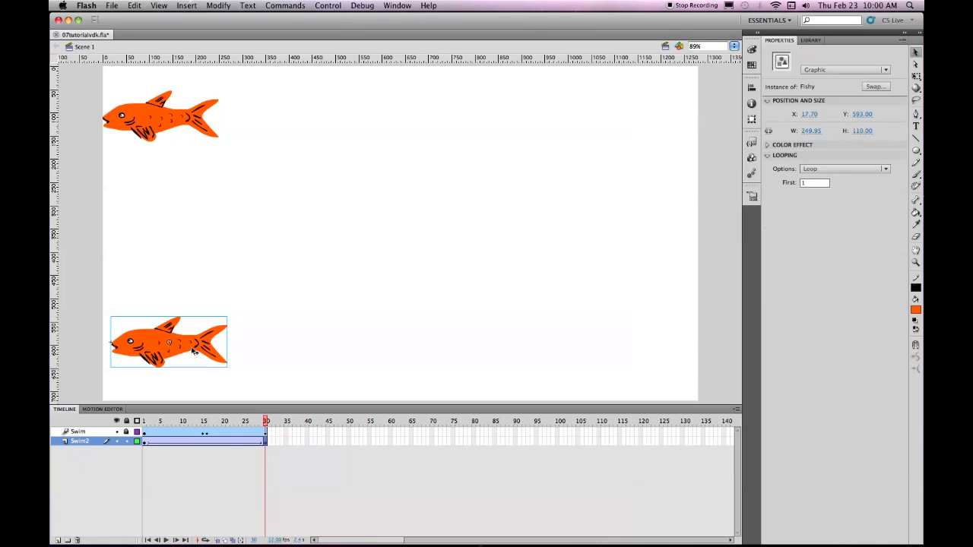
left_click(768, 146)
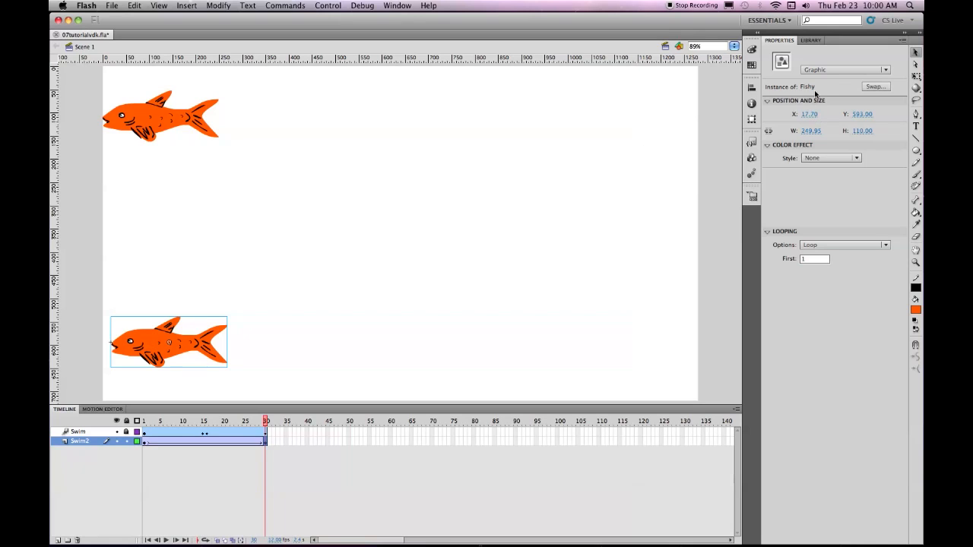
left_click(856, 158)
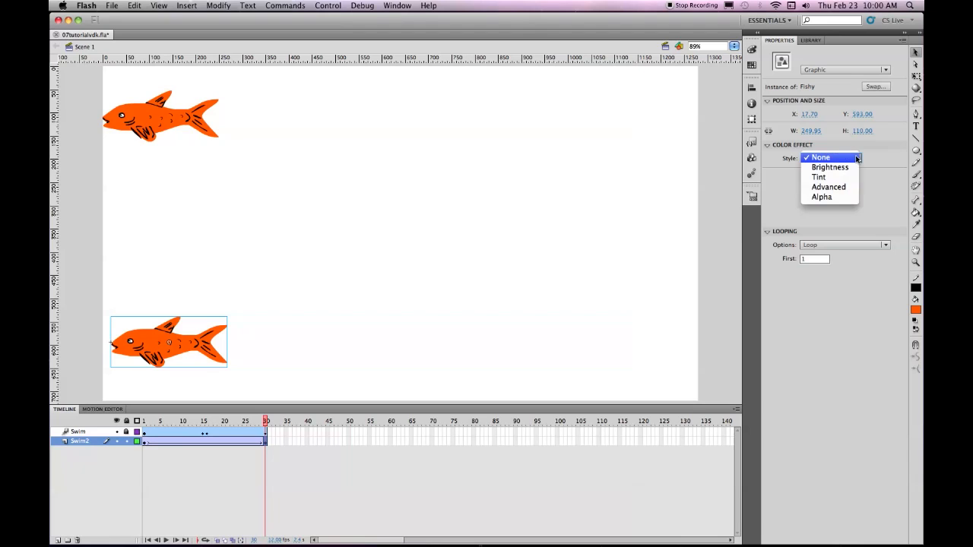
left_click(817, 178)
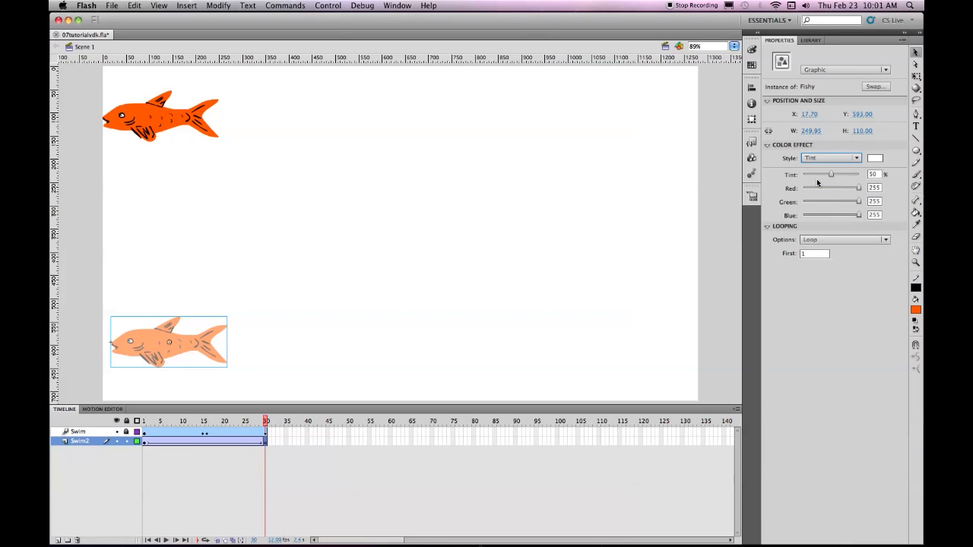
left_click(874, 158)
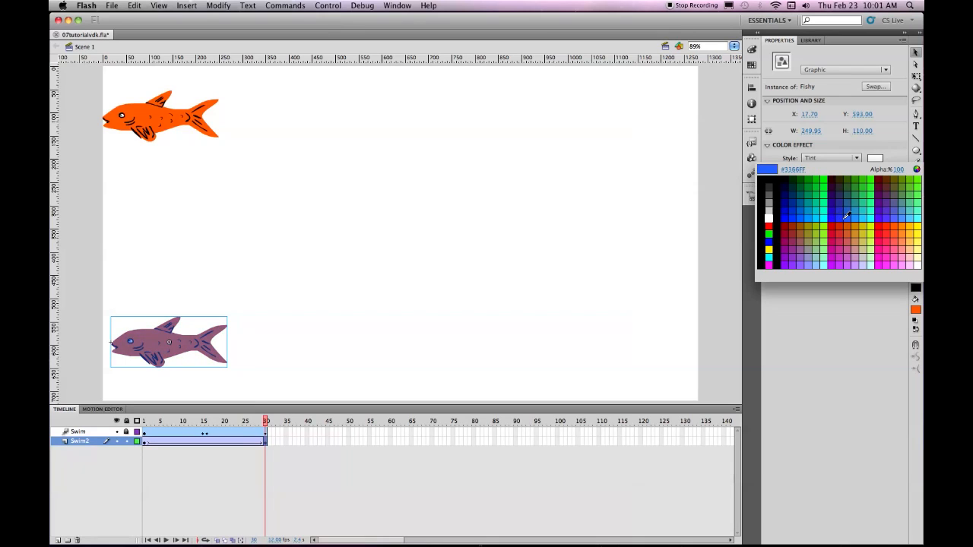
left_click(844, 216)
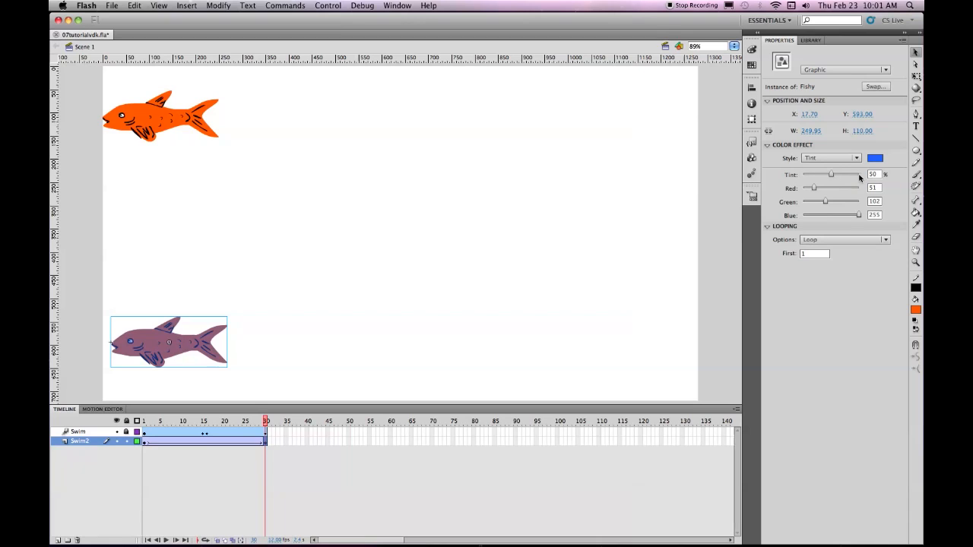
left_click_drag(831, 176, 868, 176)
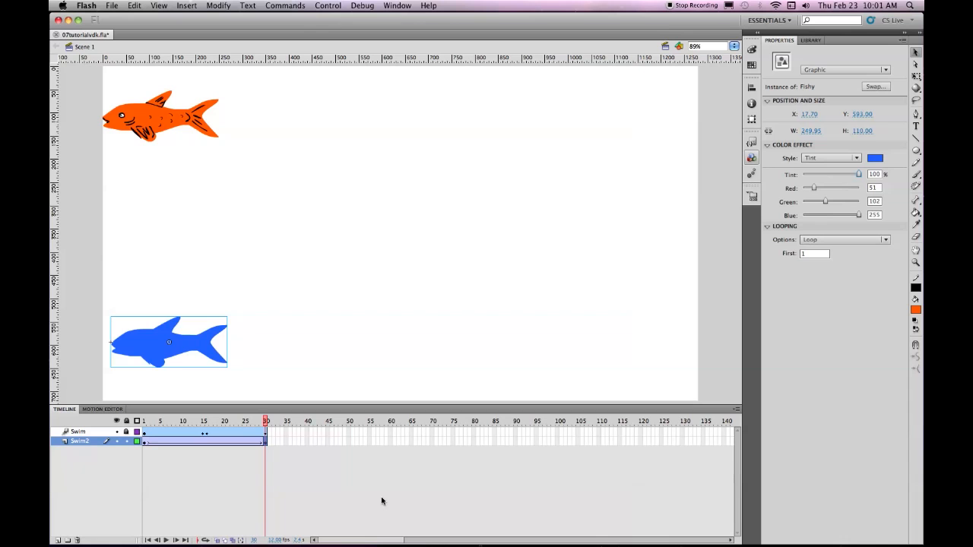
- Save the document and test the movie to preview both fish swimming and the second one changing color
key("super+s")
key("super+Return")
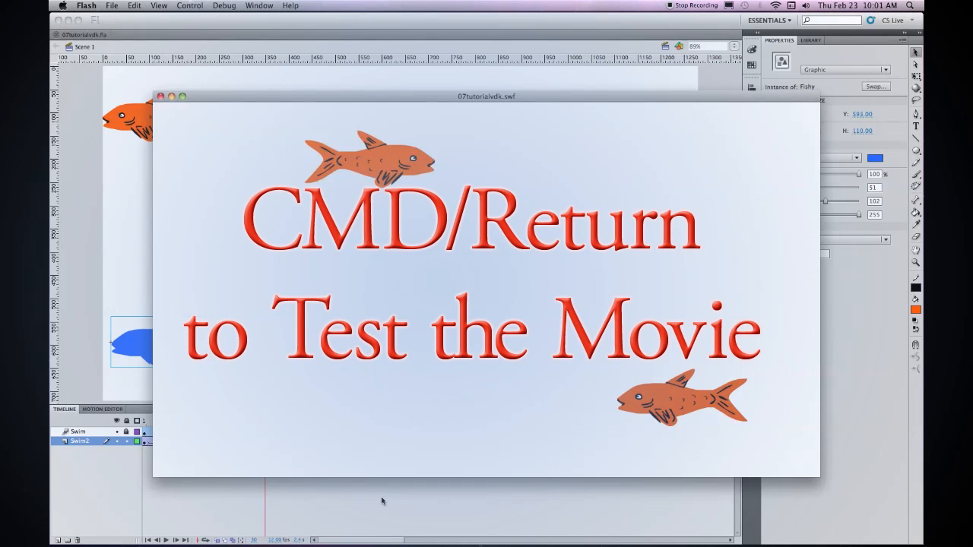